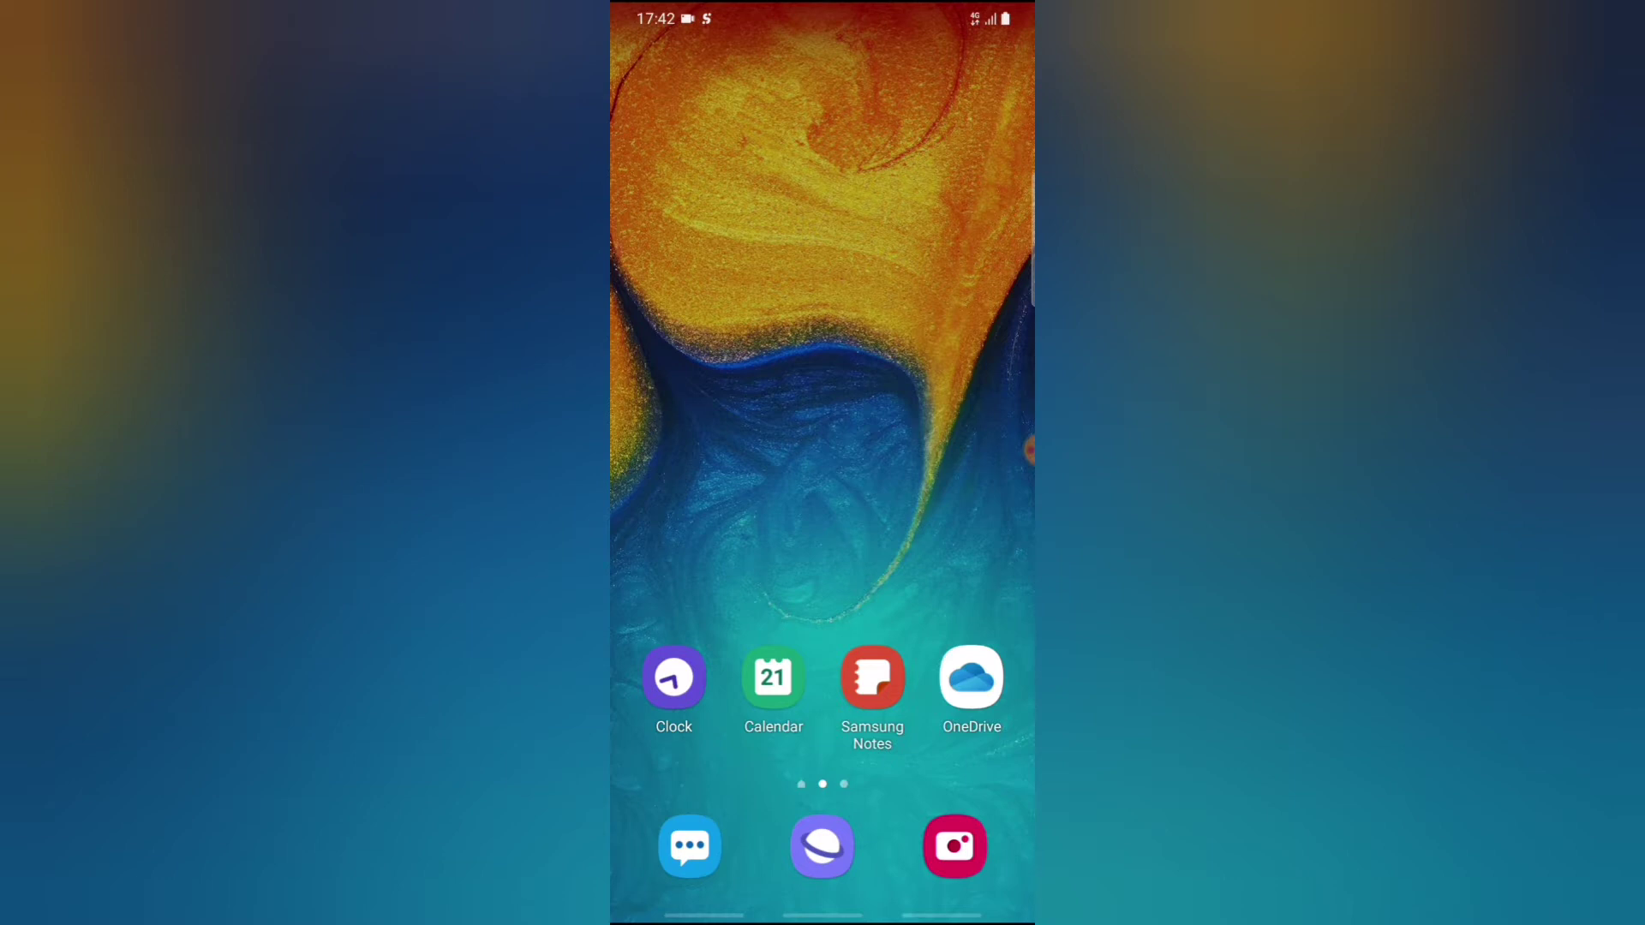
# Step: Page through the Android app drawer to find the YouCut video editor
pyautogui.moveTo(823, 771); pyautogui.dragTo(823, 258)
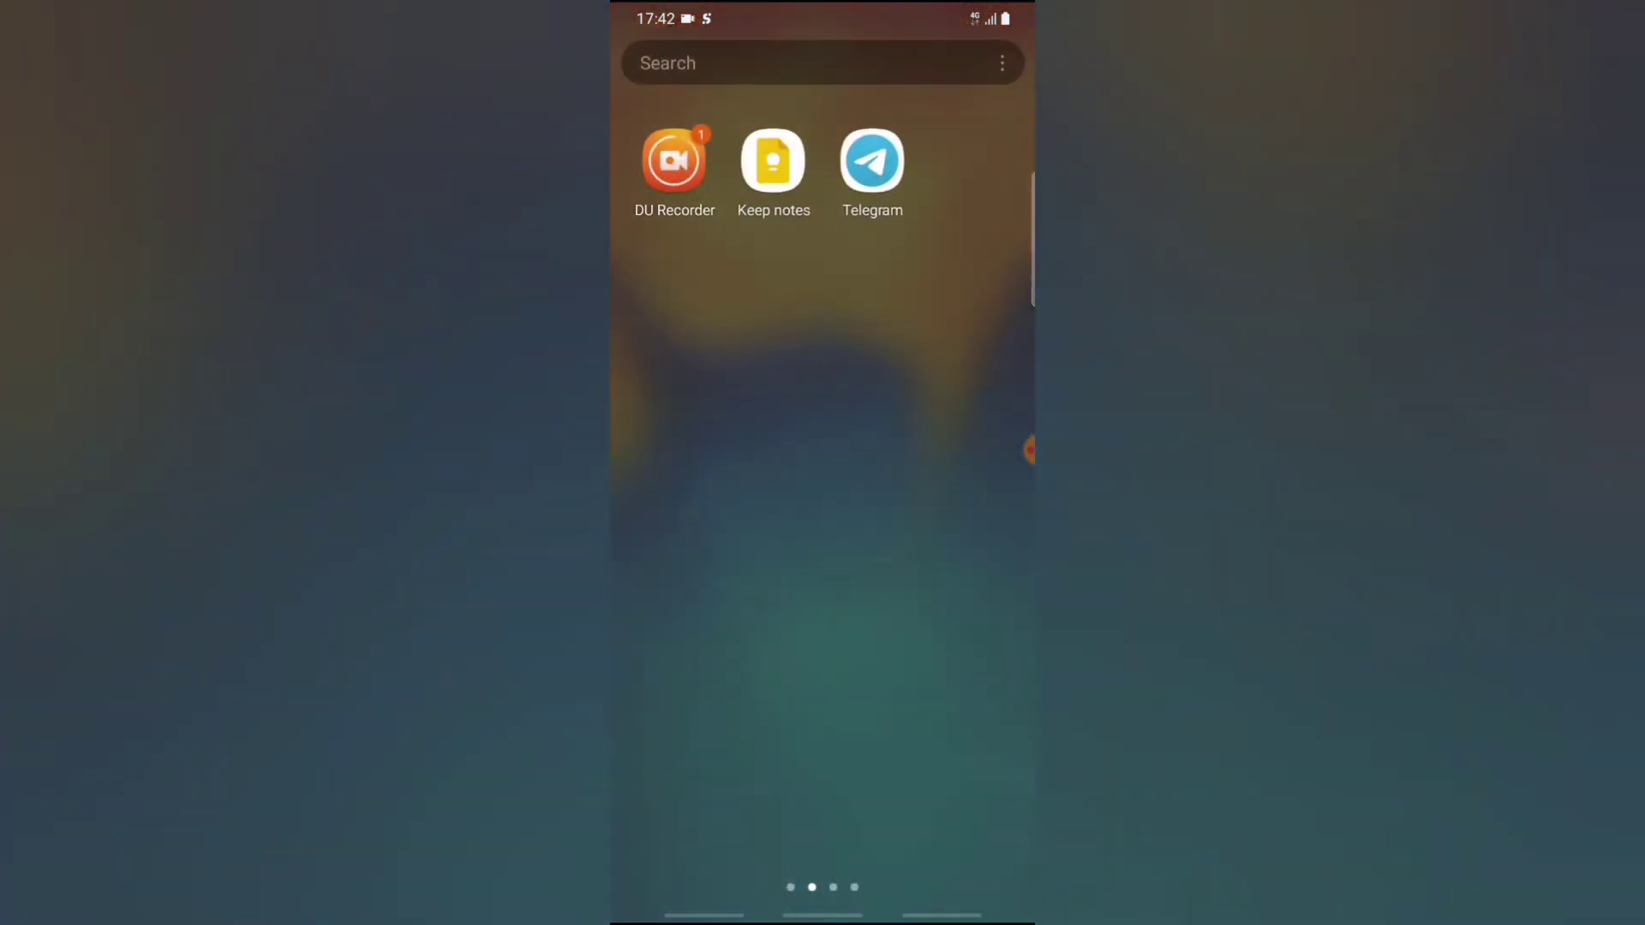
pyautogui.moveTo(977, 514); pyautogui.dragTo(668, 514)
pyautogui.moveTo(976, 515)
pyautogui.mouseDown()
pyautogui.moveTo(669, 515)
pyautogui.moveTo(976, 514)
pyautogui.mouseUp()
pyautogui.moveTo(669, 514)
pyautogui.mouseDown()
pyautogui.moveTo(977, 515)
pyautogui.moveTo(669, 515)
pyautogui.mouseUp()
pyautogui.moveTo(976, 515); pyautogui.dragTo(668, 515)
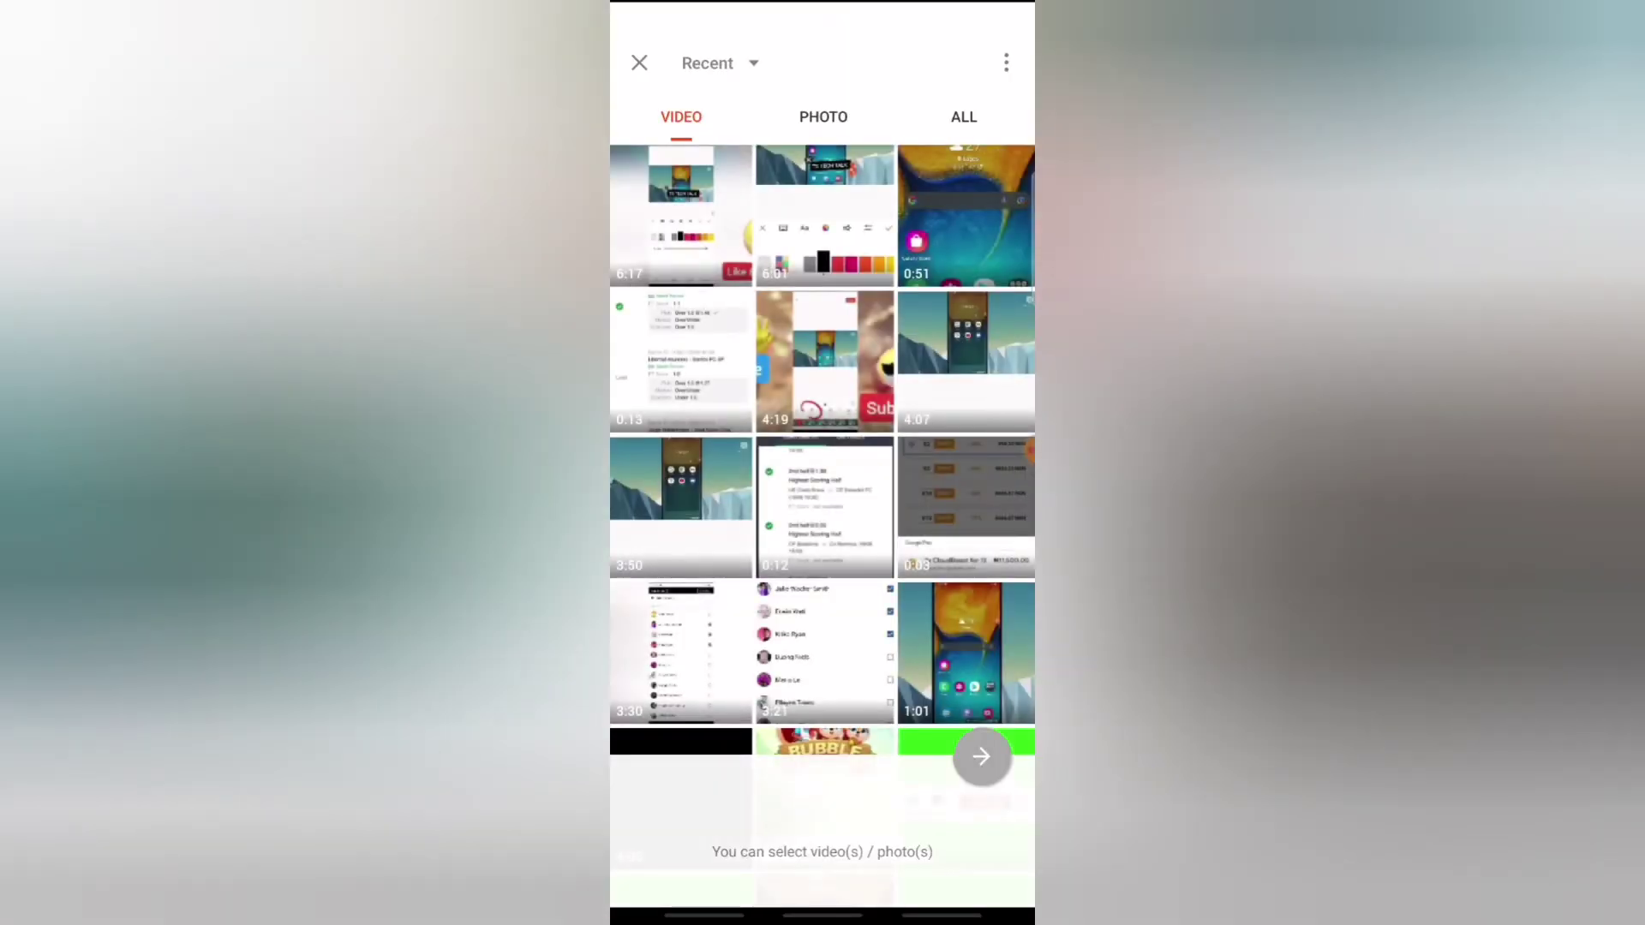
# Step: Pick the 1:01 phone-screen recording as the project's main video
pyautogui.click(964, 653)
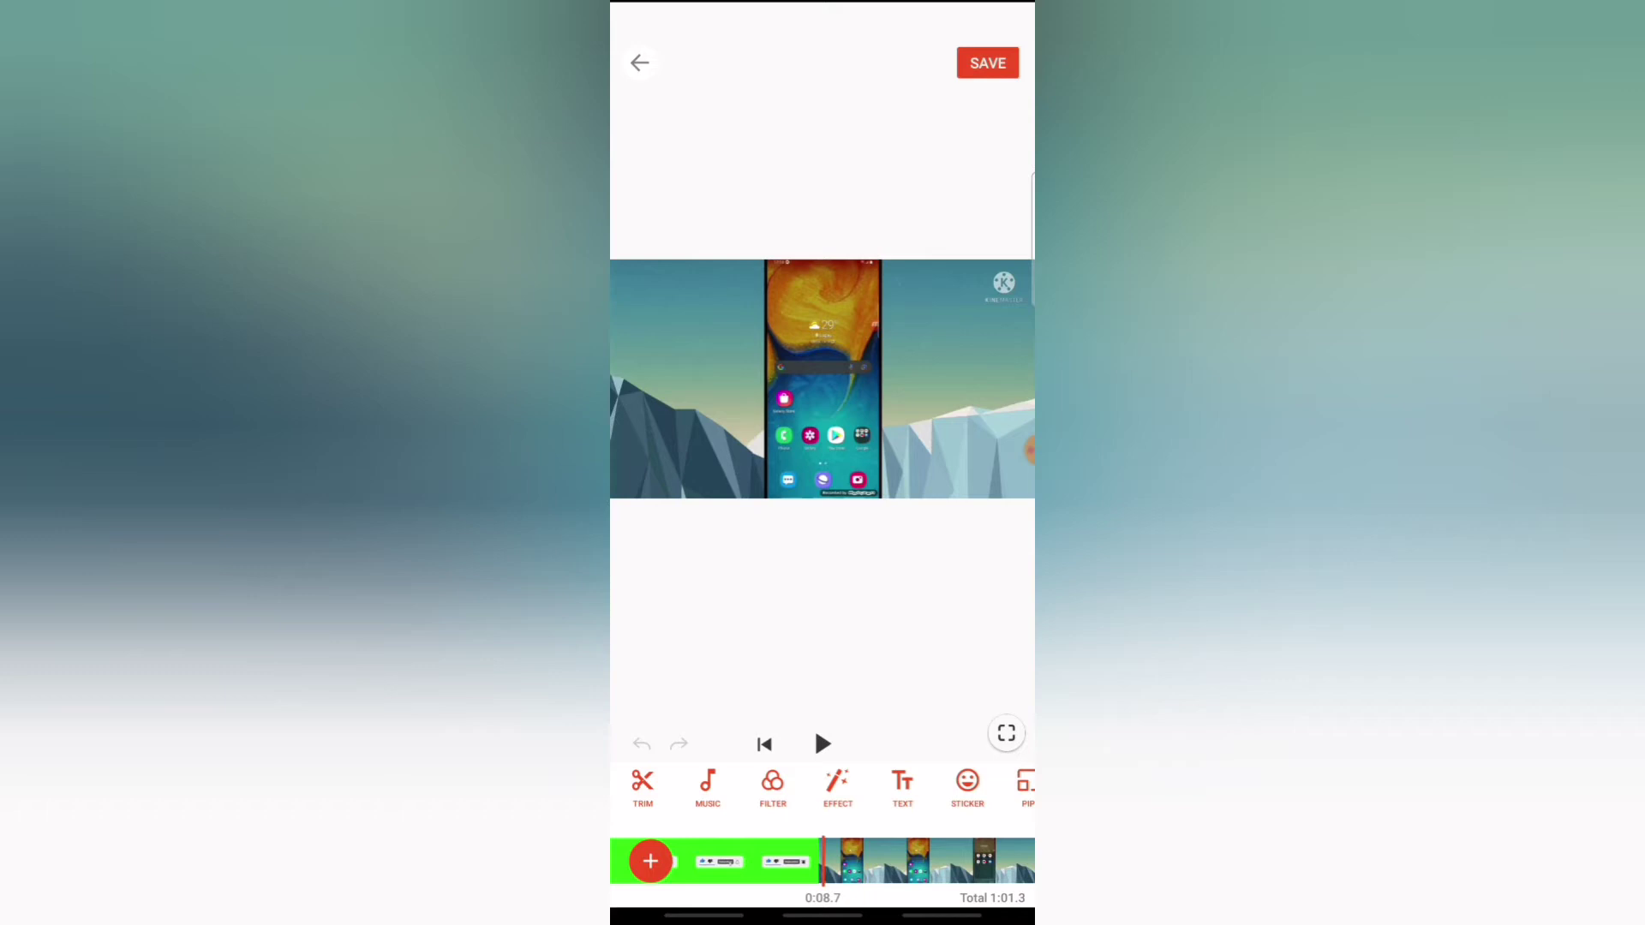
pyautogui.hscroll(3, 823, 787)
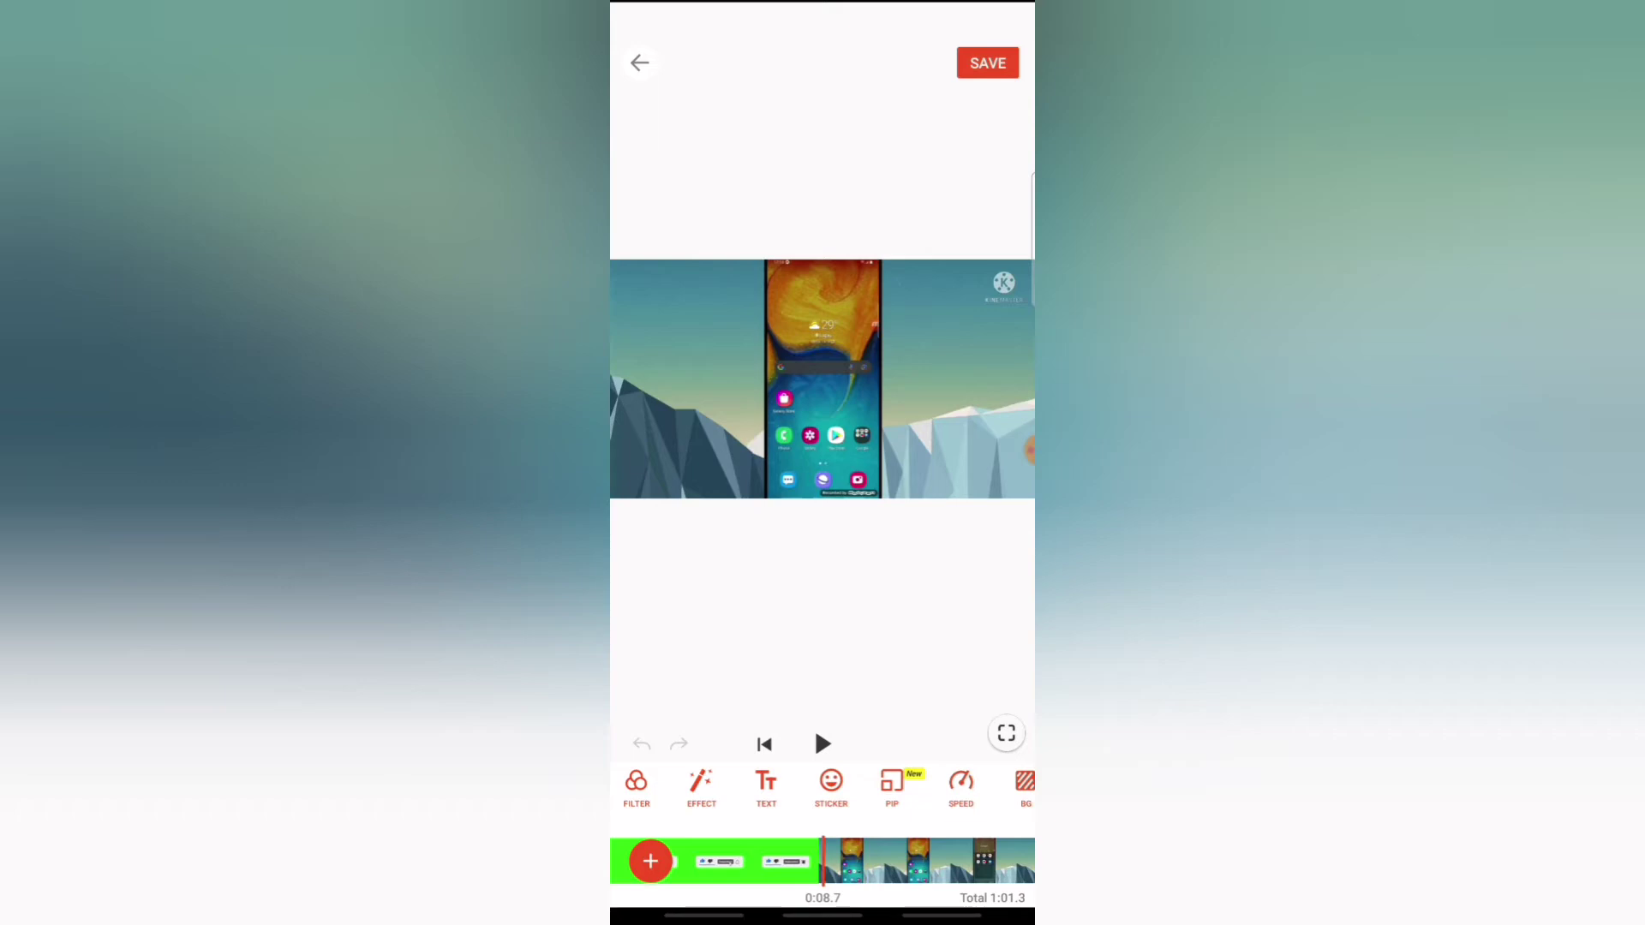
# Step: Add the Bubble Shooter gameplay clip as a PIP overlay from the gallery
pyautogui.click(650, 862)
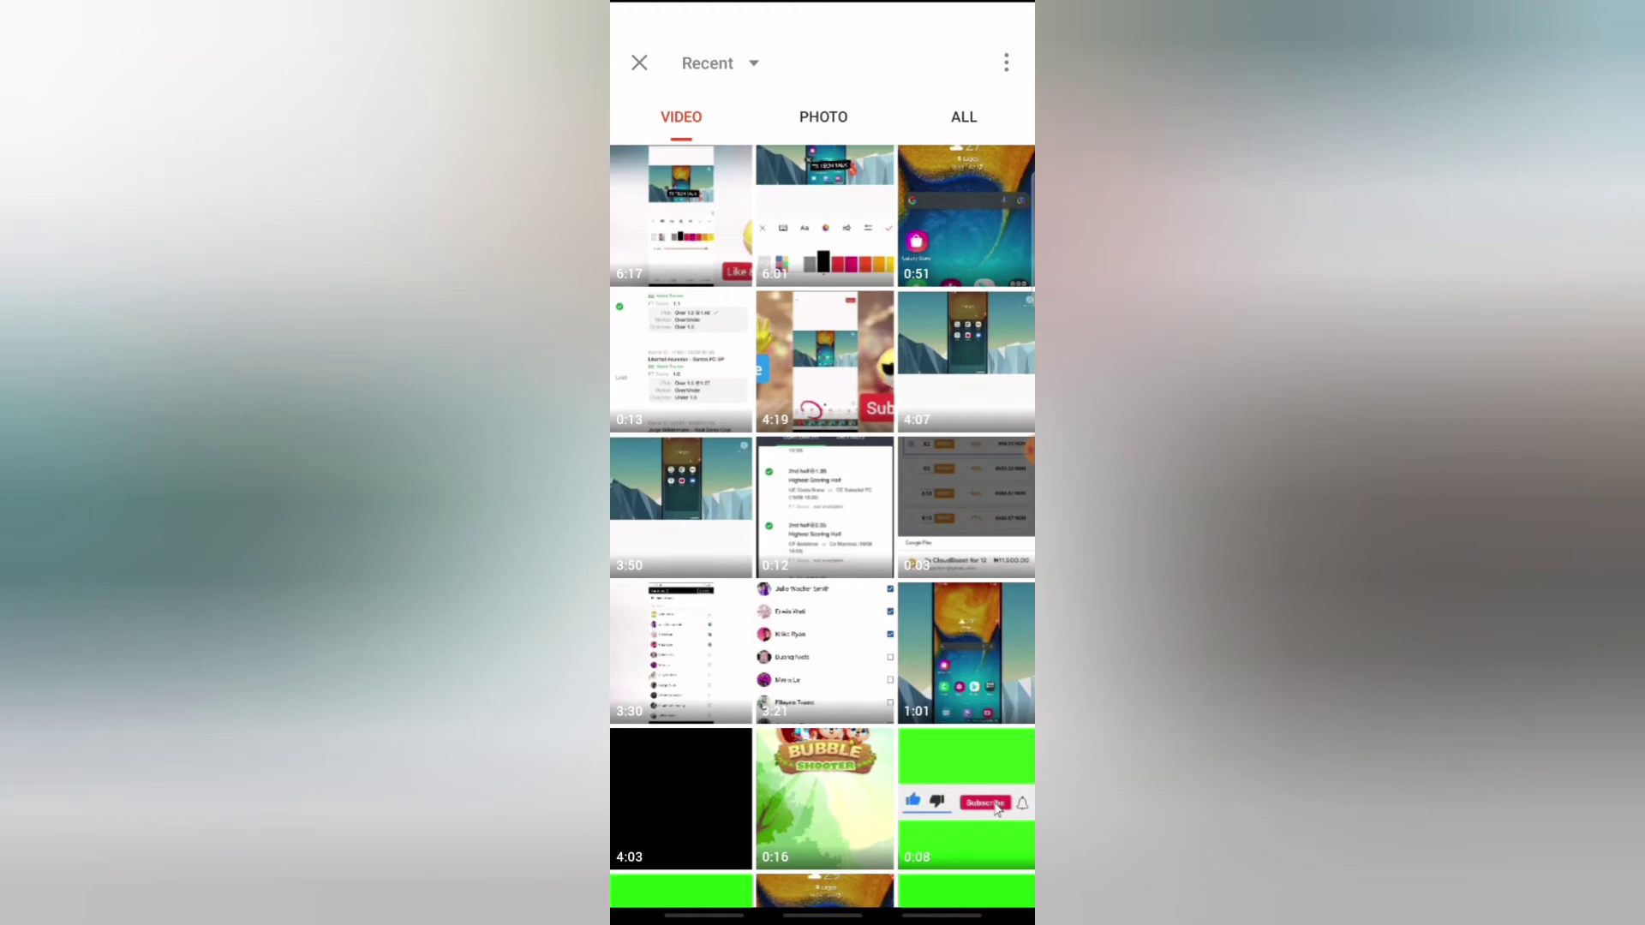
pyautogui.scroll(-2, 822, 514)
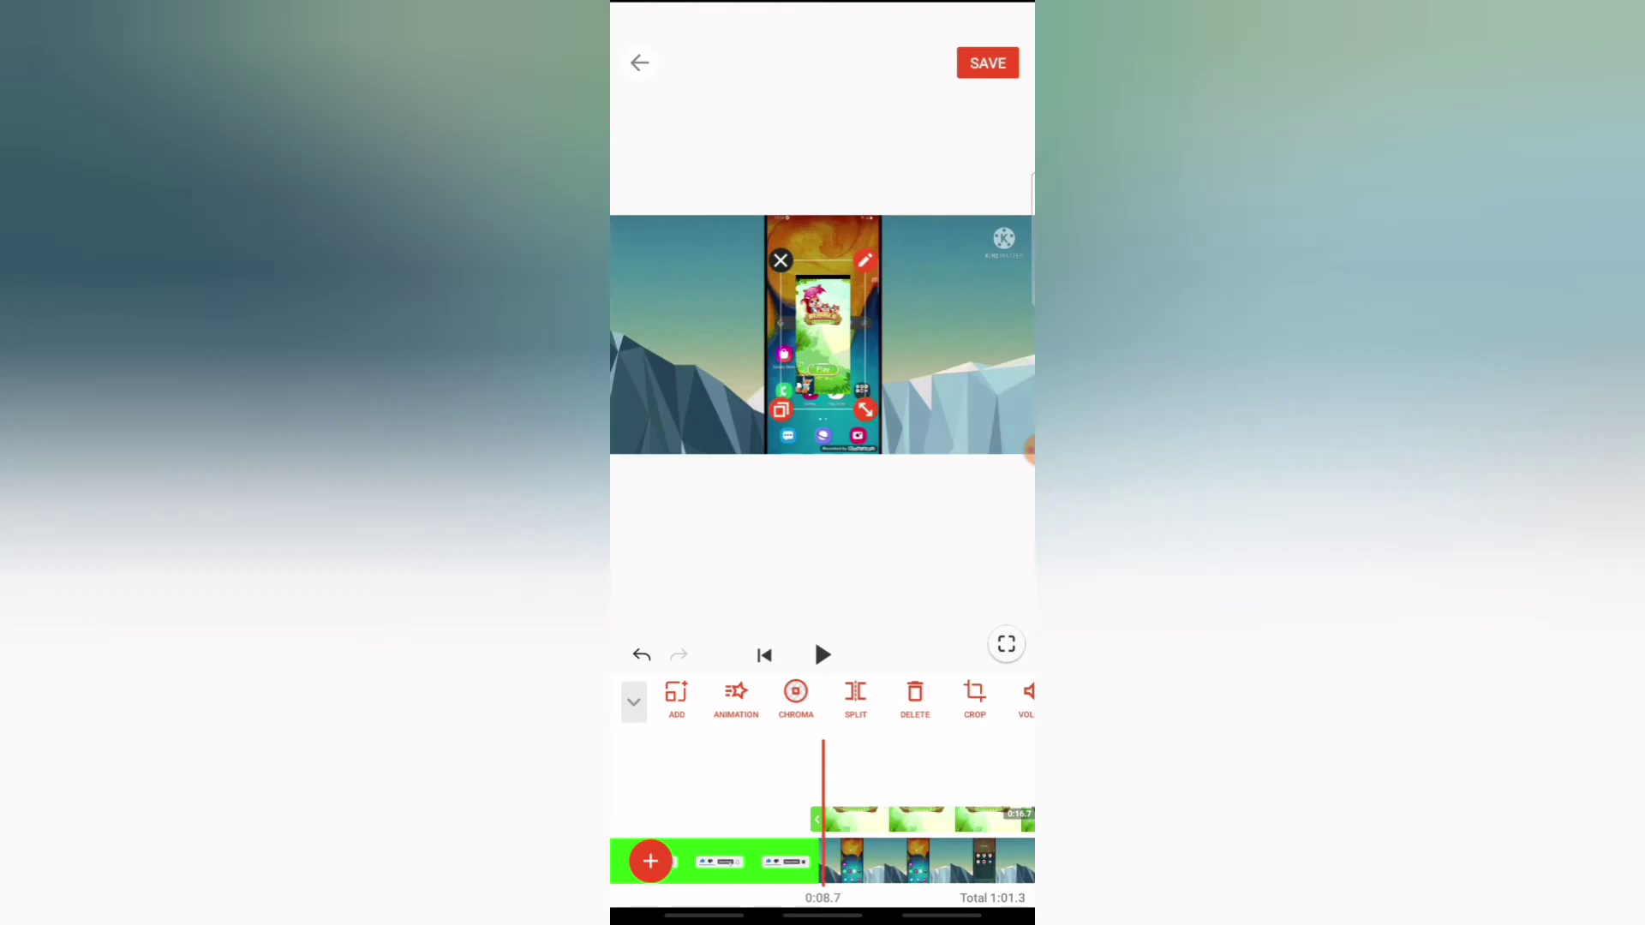
# Step: Shrink the Bubble Shooter overlay, move it right of the phone, and preview playback
pyautogui.moveTo(823, 335); pyautogui.dragTo(944, 391)
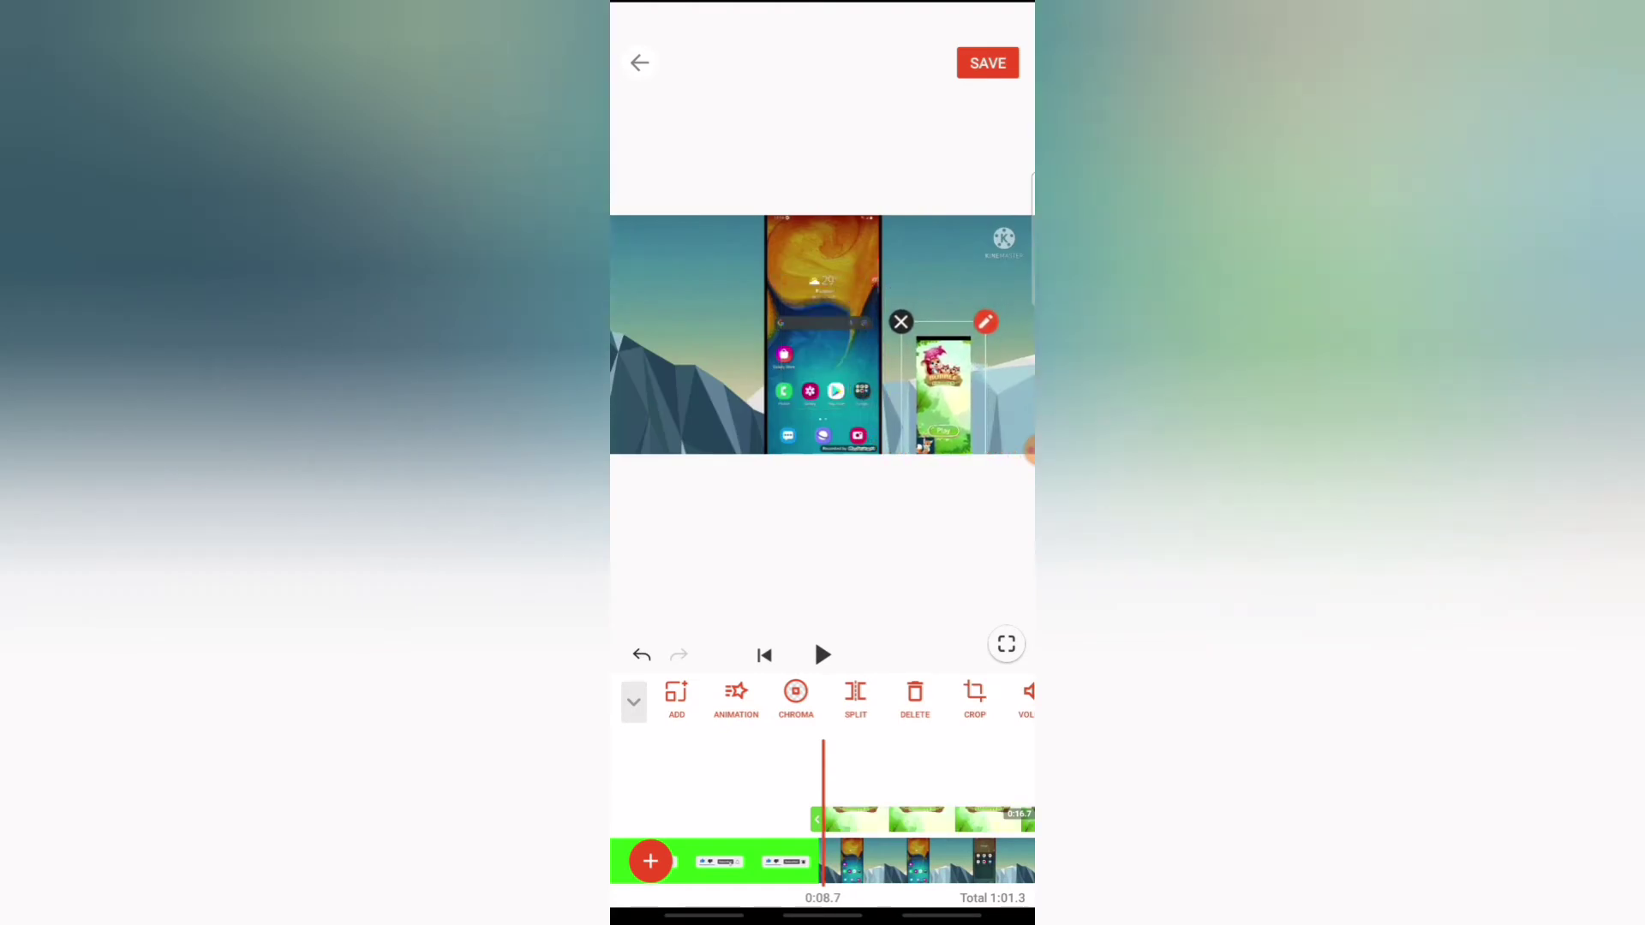
pyautogui.click(822, 657)
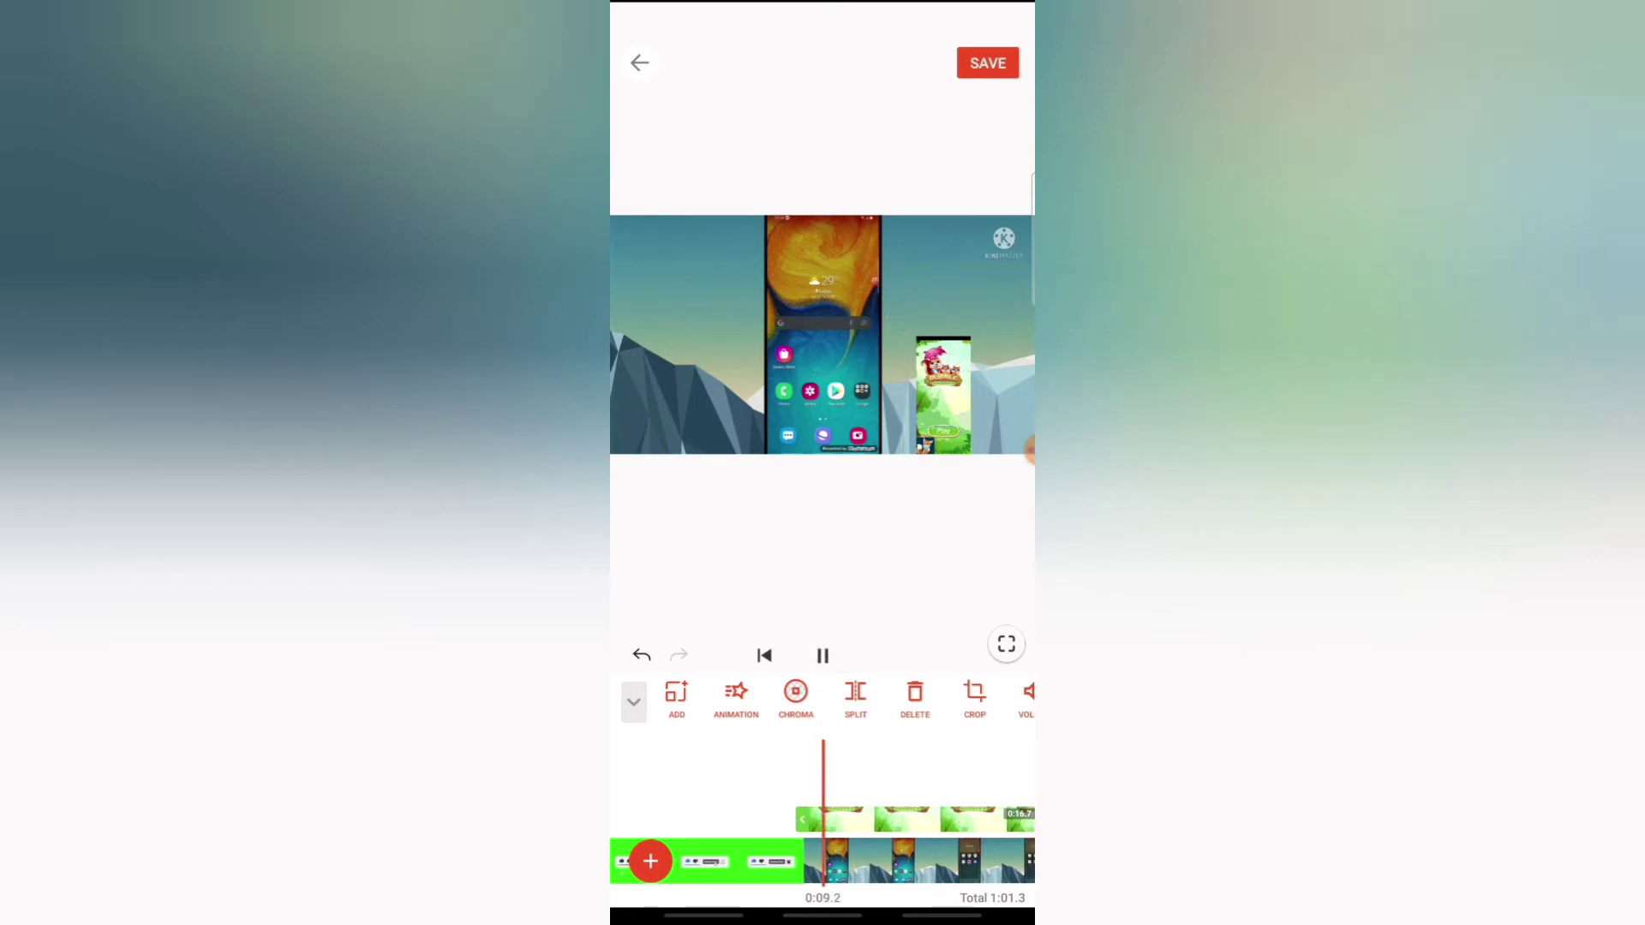
pyautogui.click(824, 655)
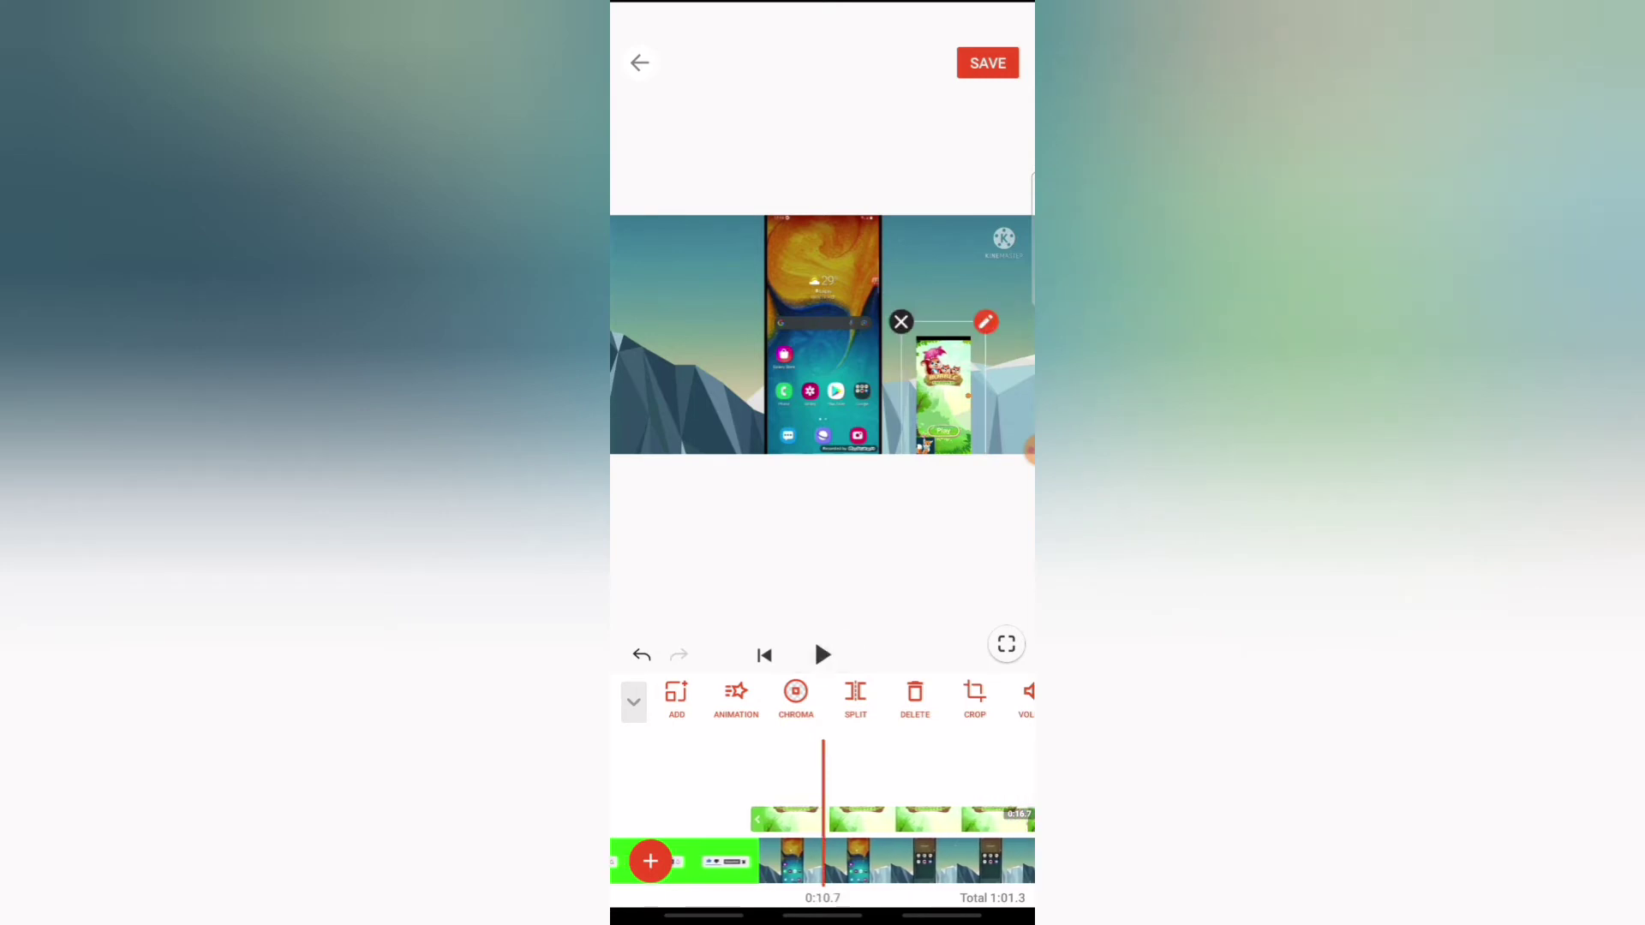
pyautogui.moveTo(944, 392); pyautogui.dragTo(946, 382)
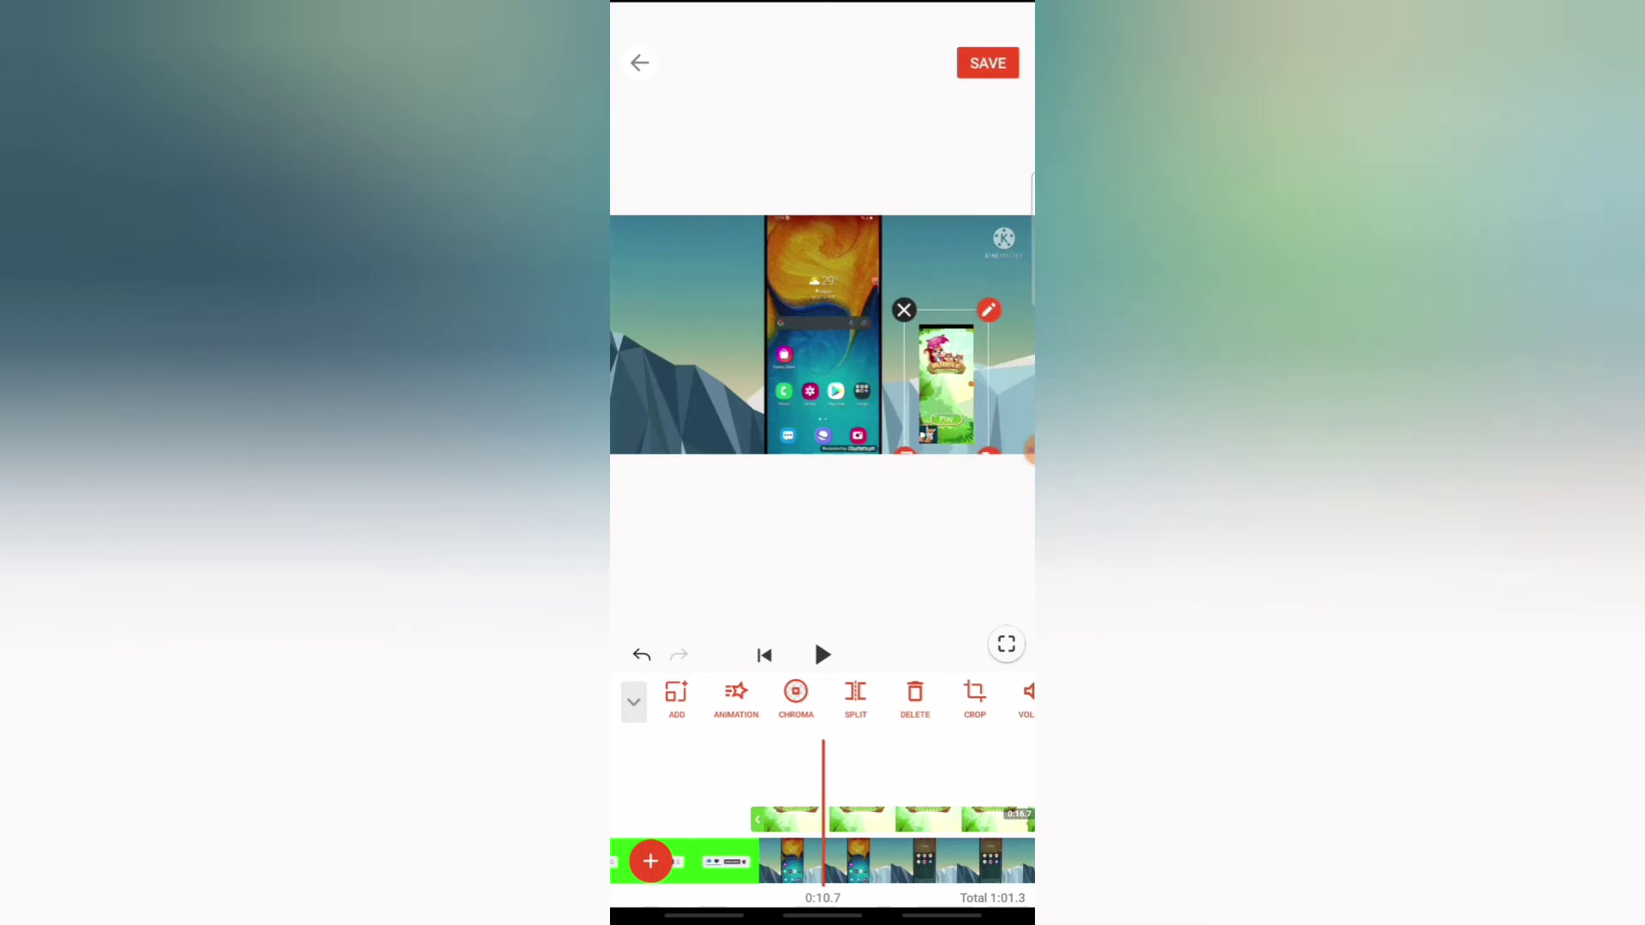
pyautogui.press('Escape')
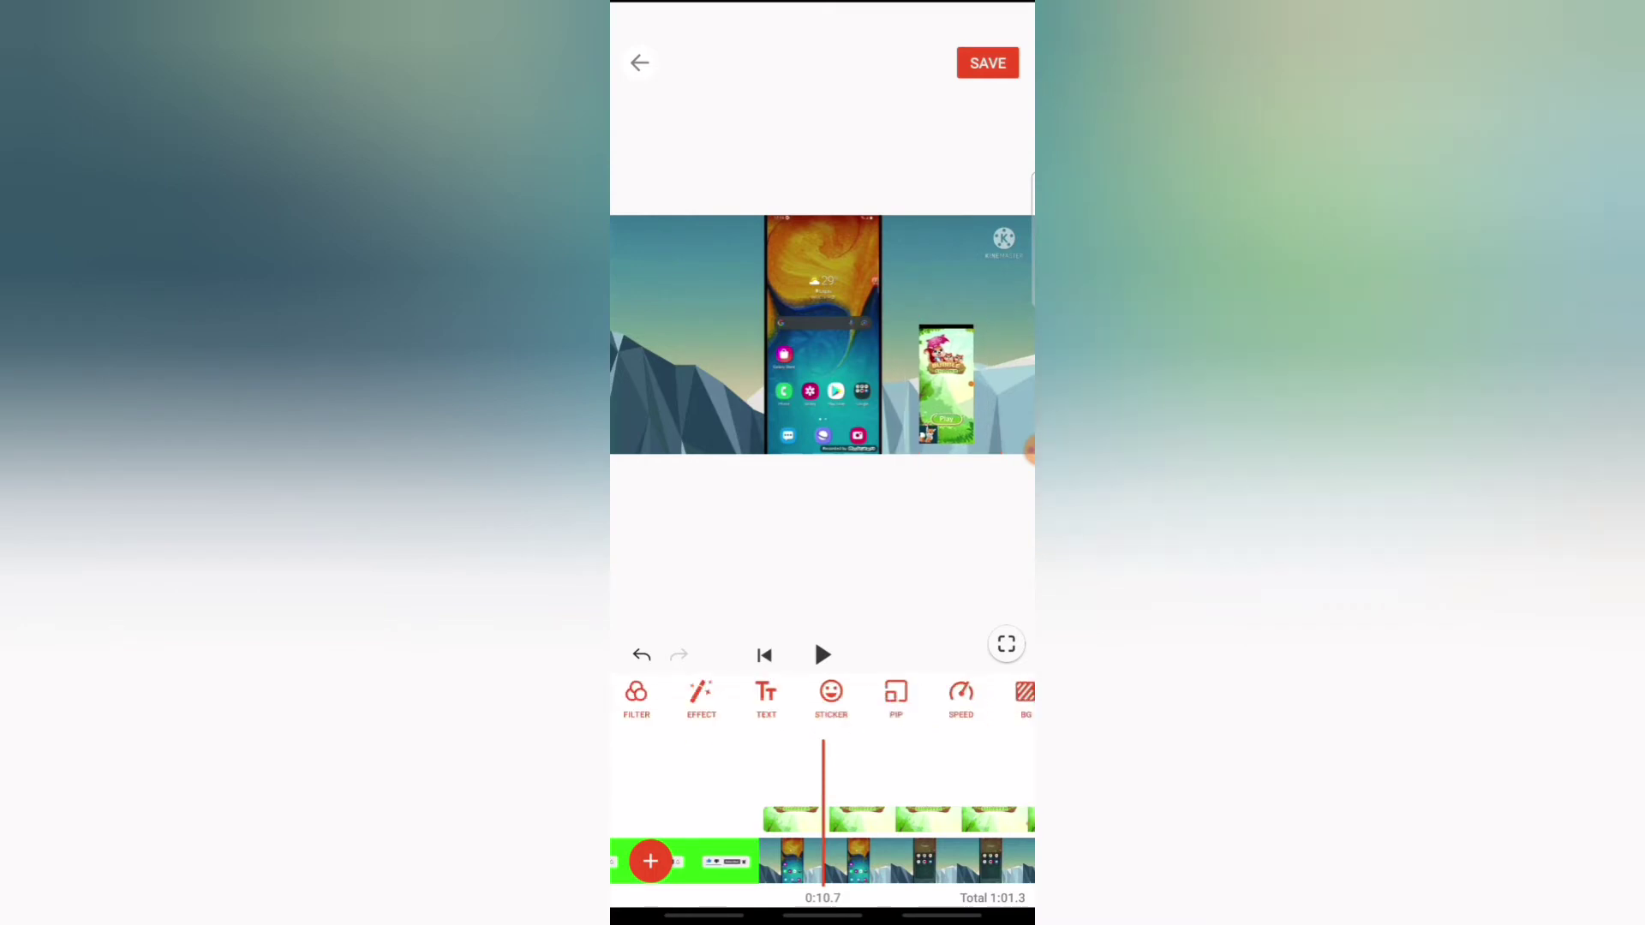
# Step: Shrink the Bubble Shooter overlay further and move it higher beside the phone
pyautogui.click(945, 386)
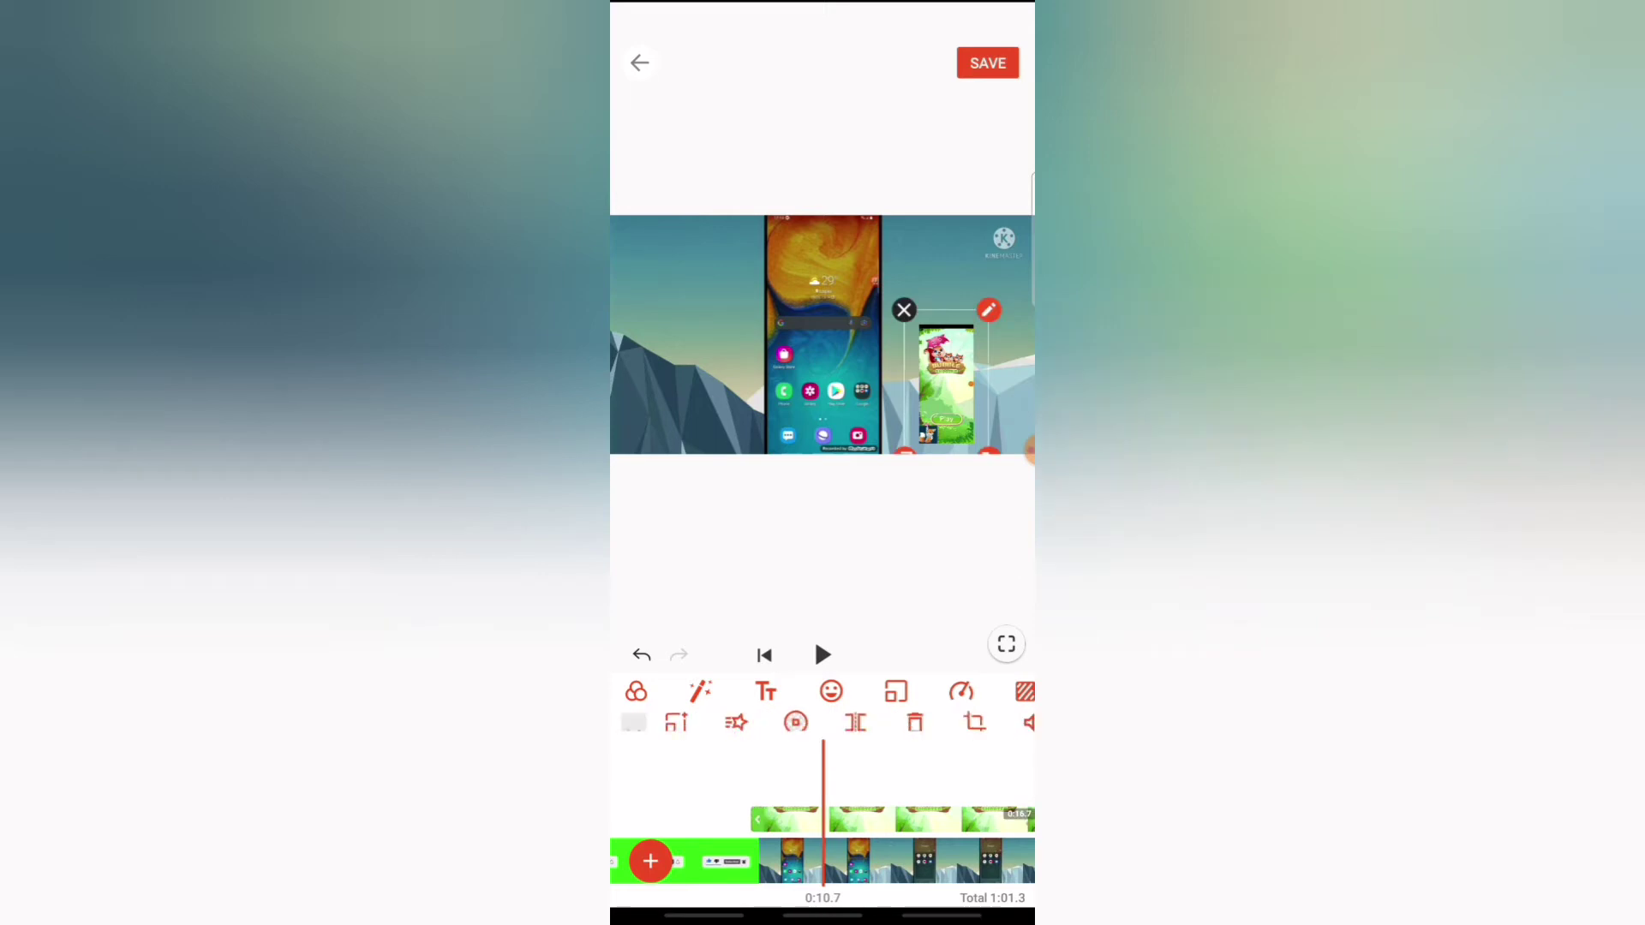
pyautogui.moveTo(946, 386); pyautogui.dragTo(935, 349)
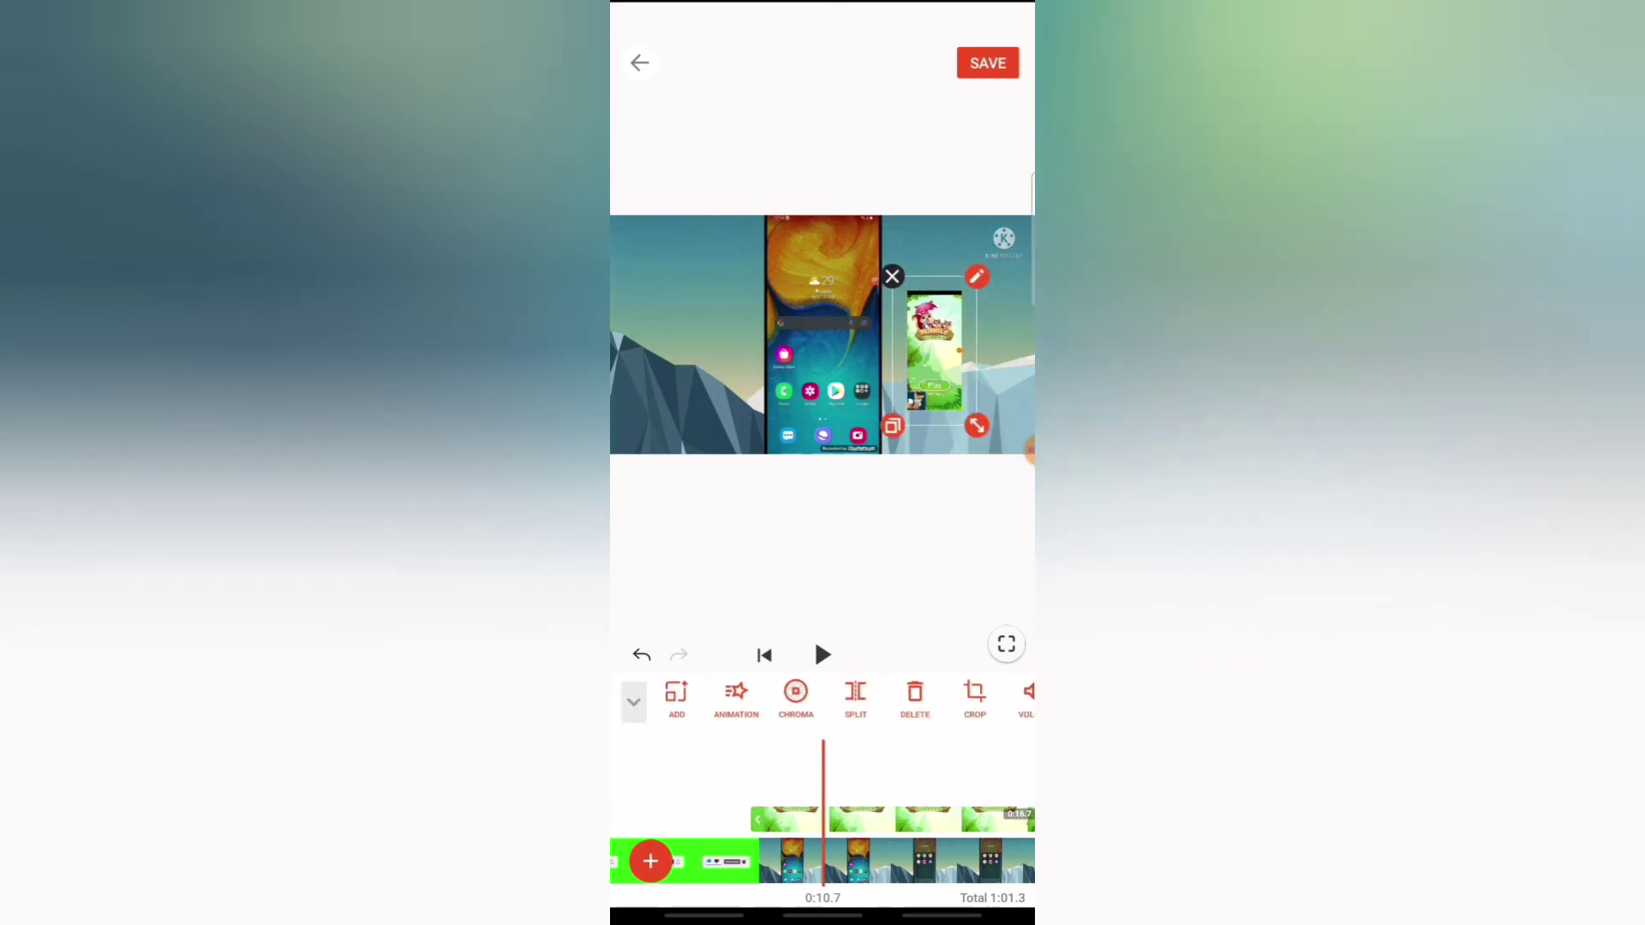
pyautogui.moveTo(977, 425)
pyautogui.mouseDown()
pyautogui.moveTo(954, 389)
pyautogui.moveTo(1016, 514)
pyautogui.mouseUp()
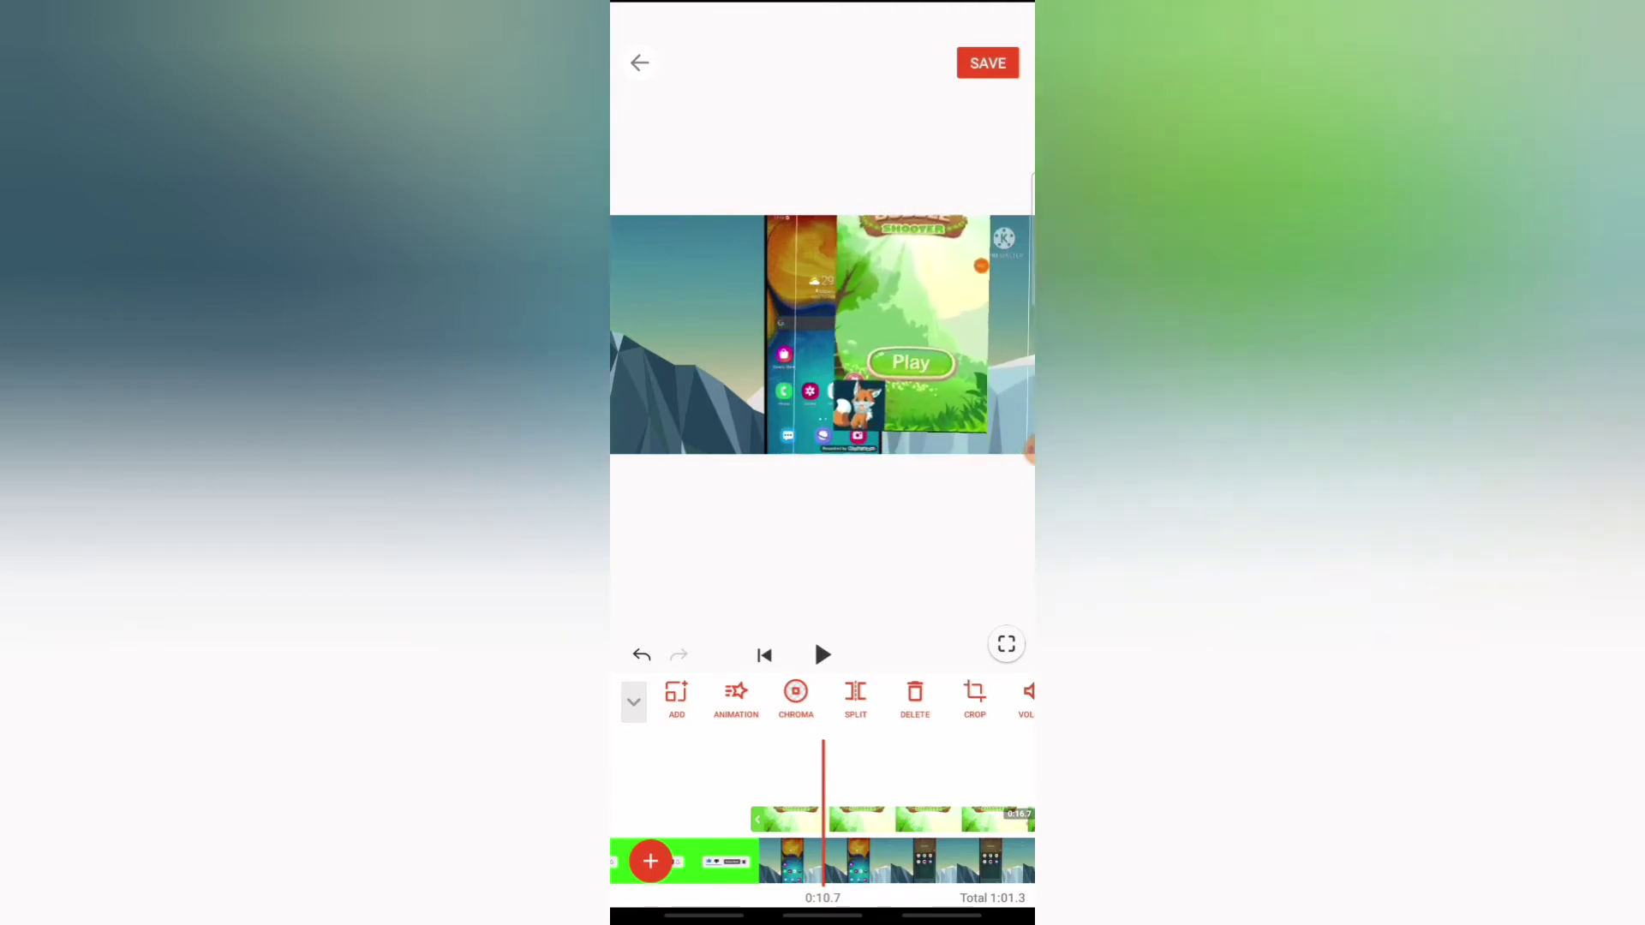
pyautogui.moveTo(1029, 451)
pyautogui.mouseDown()
pyautogui.moveTo(955, 374)
pyautogui.moveTo(973, 363)
pyautogui.moveTo(956, 374)
pyautogui.moveTo(1000, 443)
pyautogui.moveTo(979, 436)
pyautogui.mouseUp()
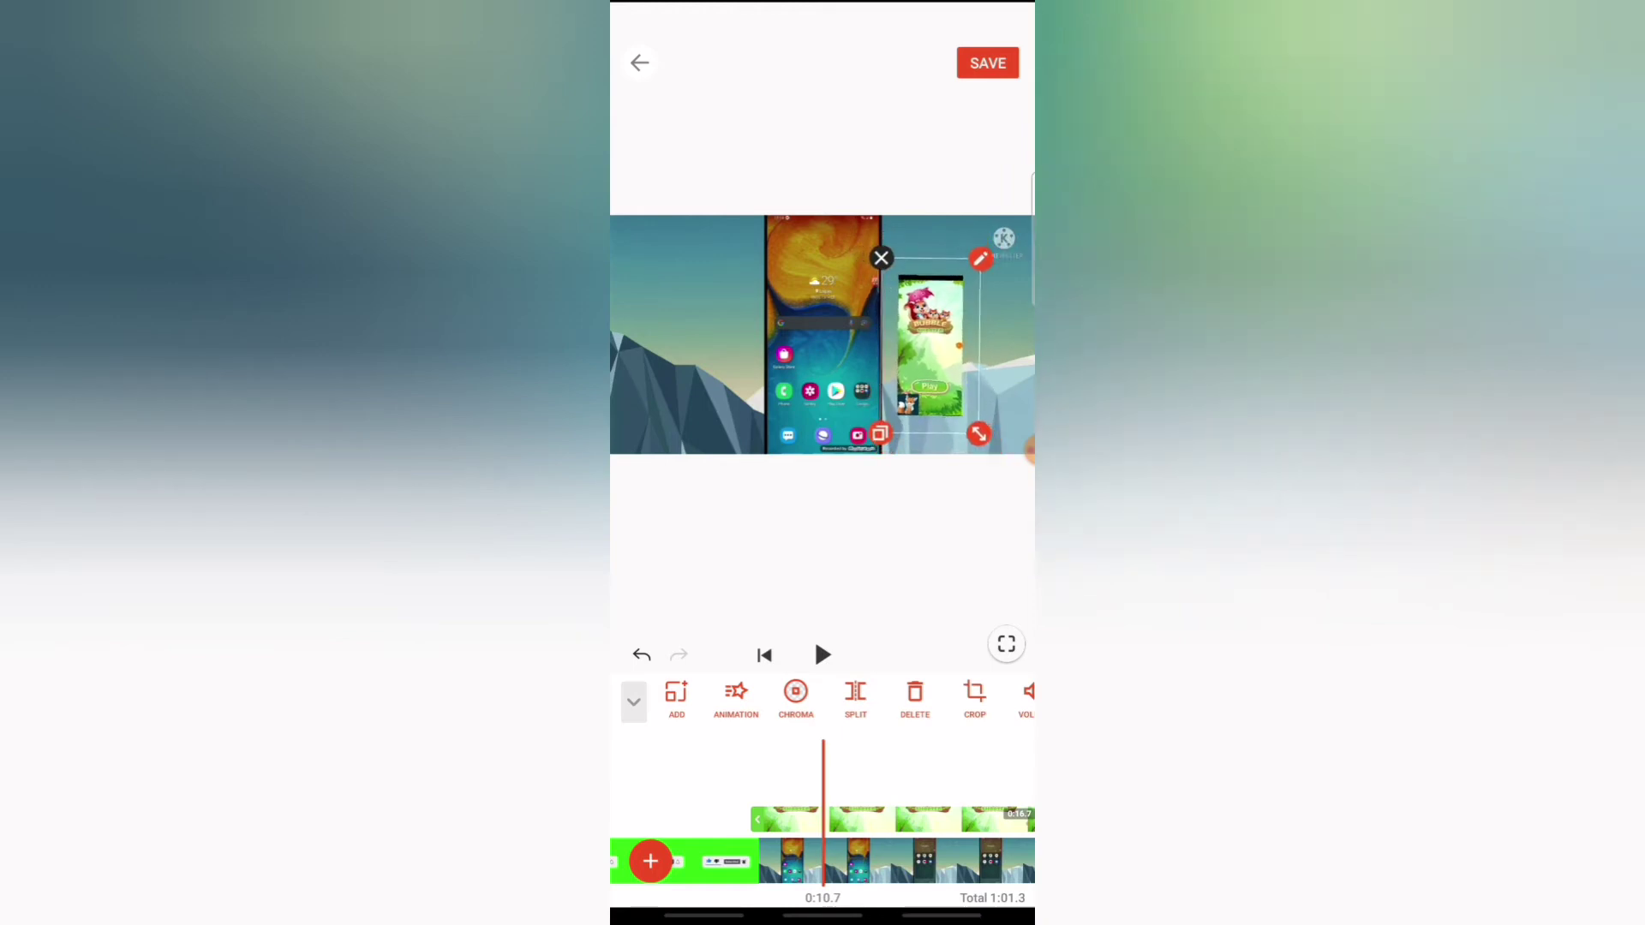
pyautogui.click(1029, 447)
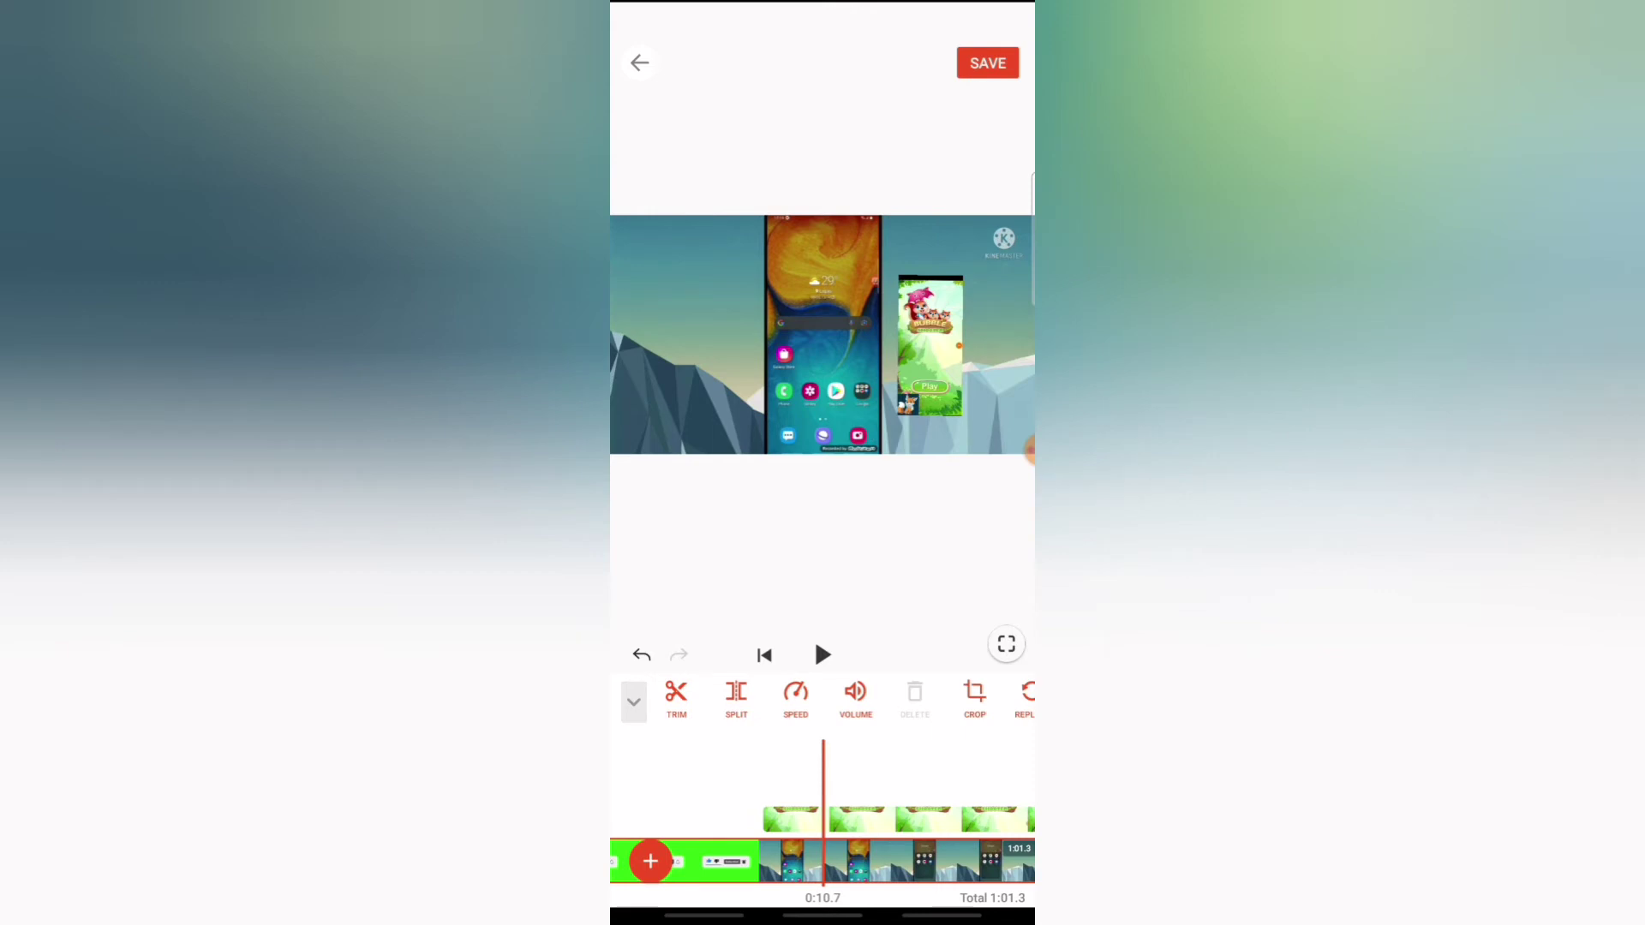
# Step: Place a second overlay left of the phone screen, then add a third overlay clip
pyautogui.click(633, 701)
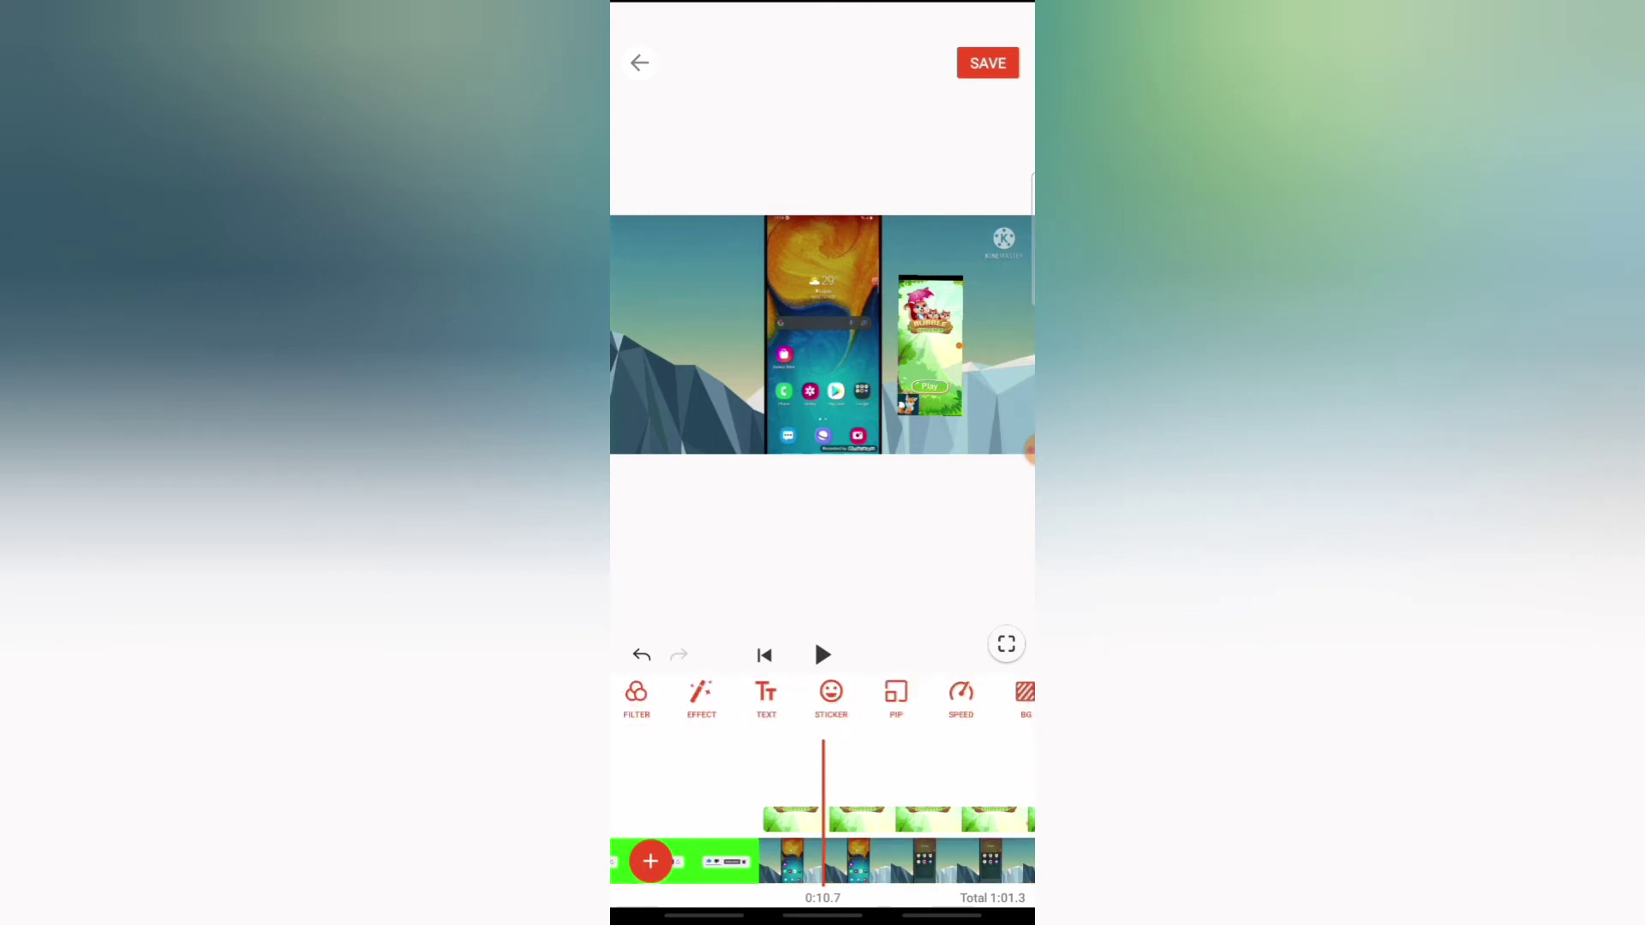
pyautogui.click(929, 345)
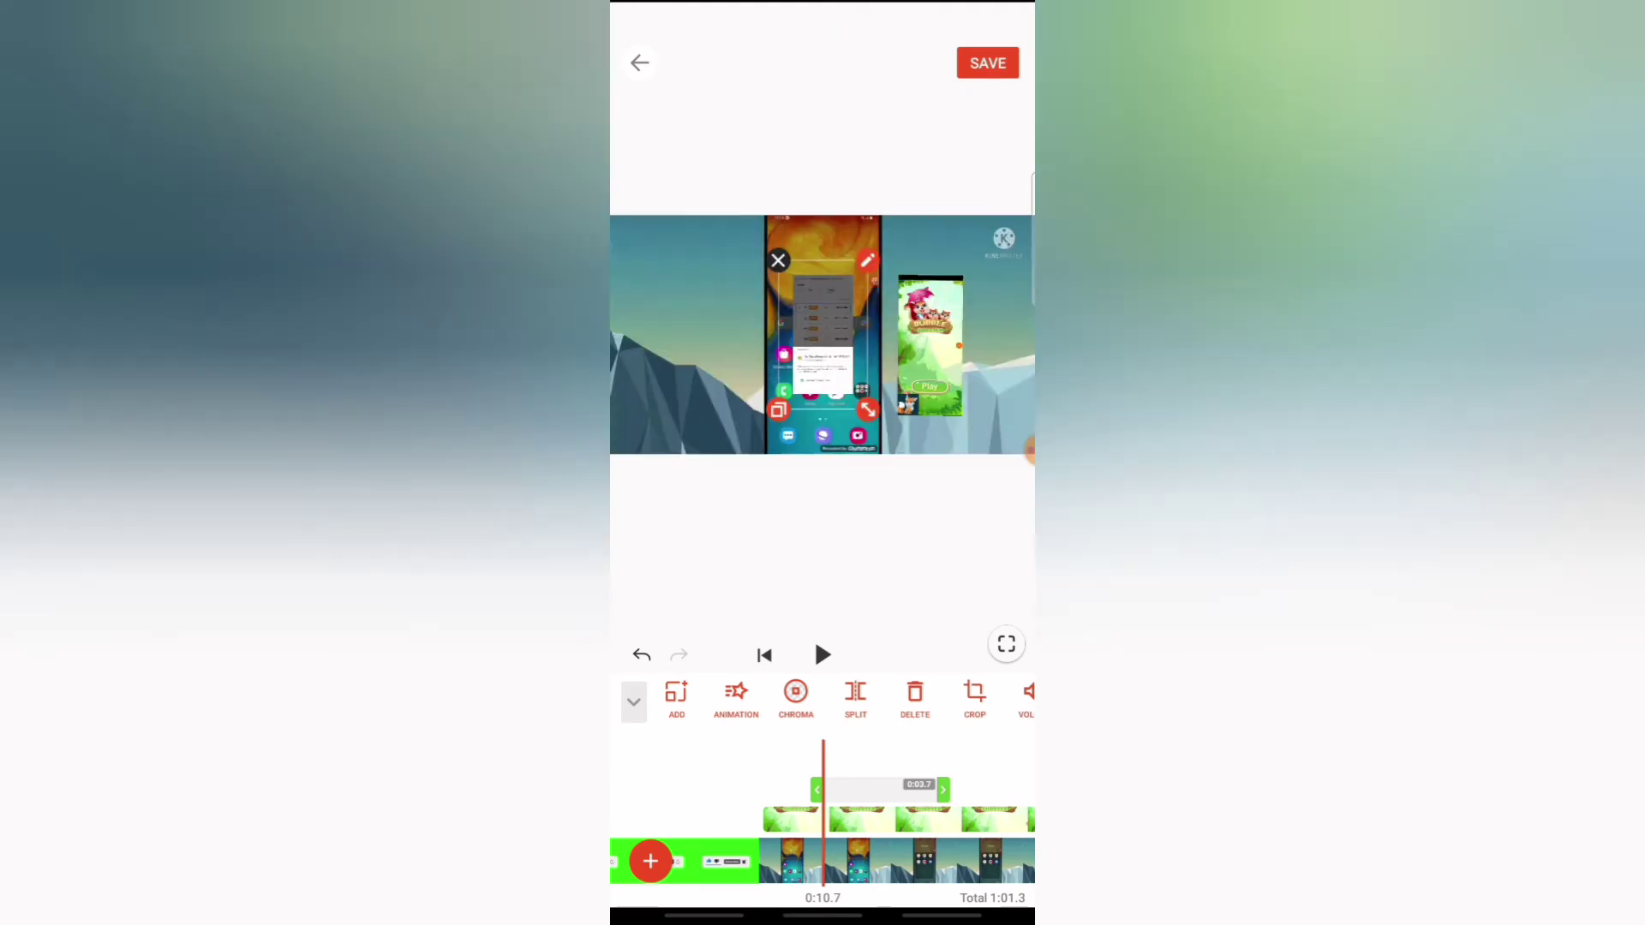
pyautogui.moveTo(823, 336); pyautogui.dragTo(695, 358)
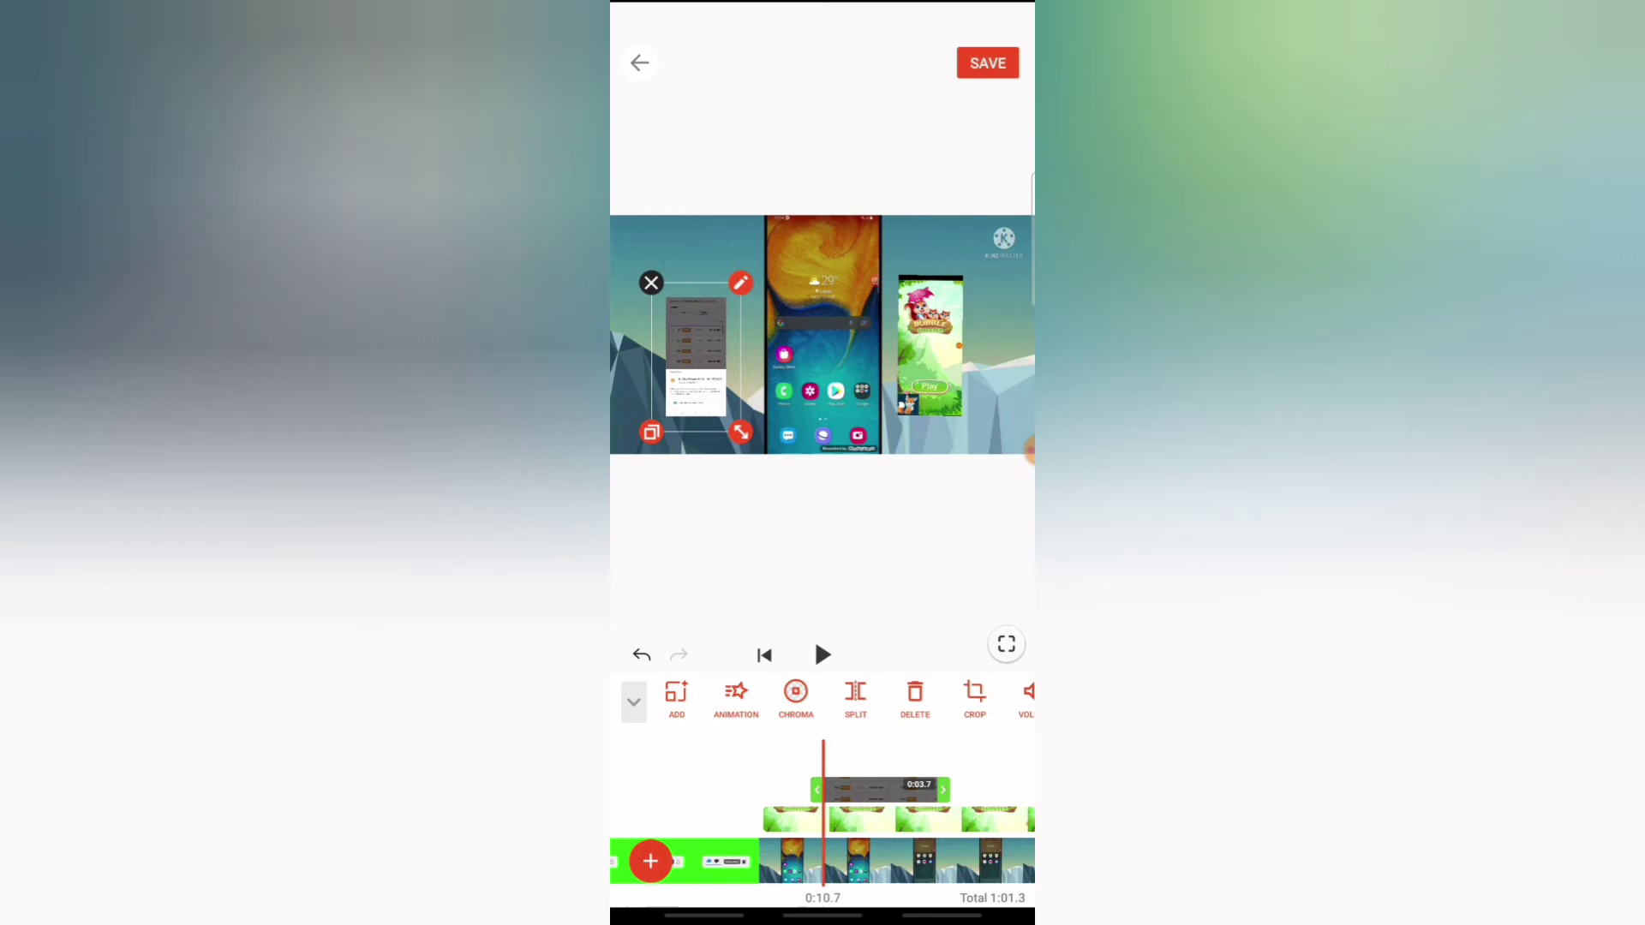
pyautogui.press('Escape')
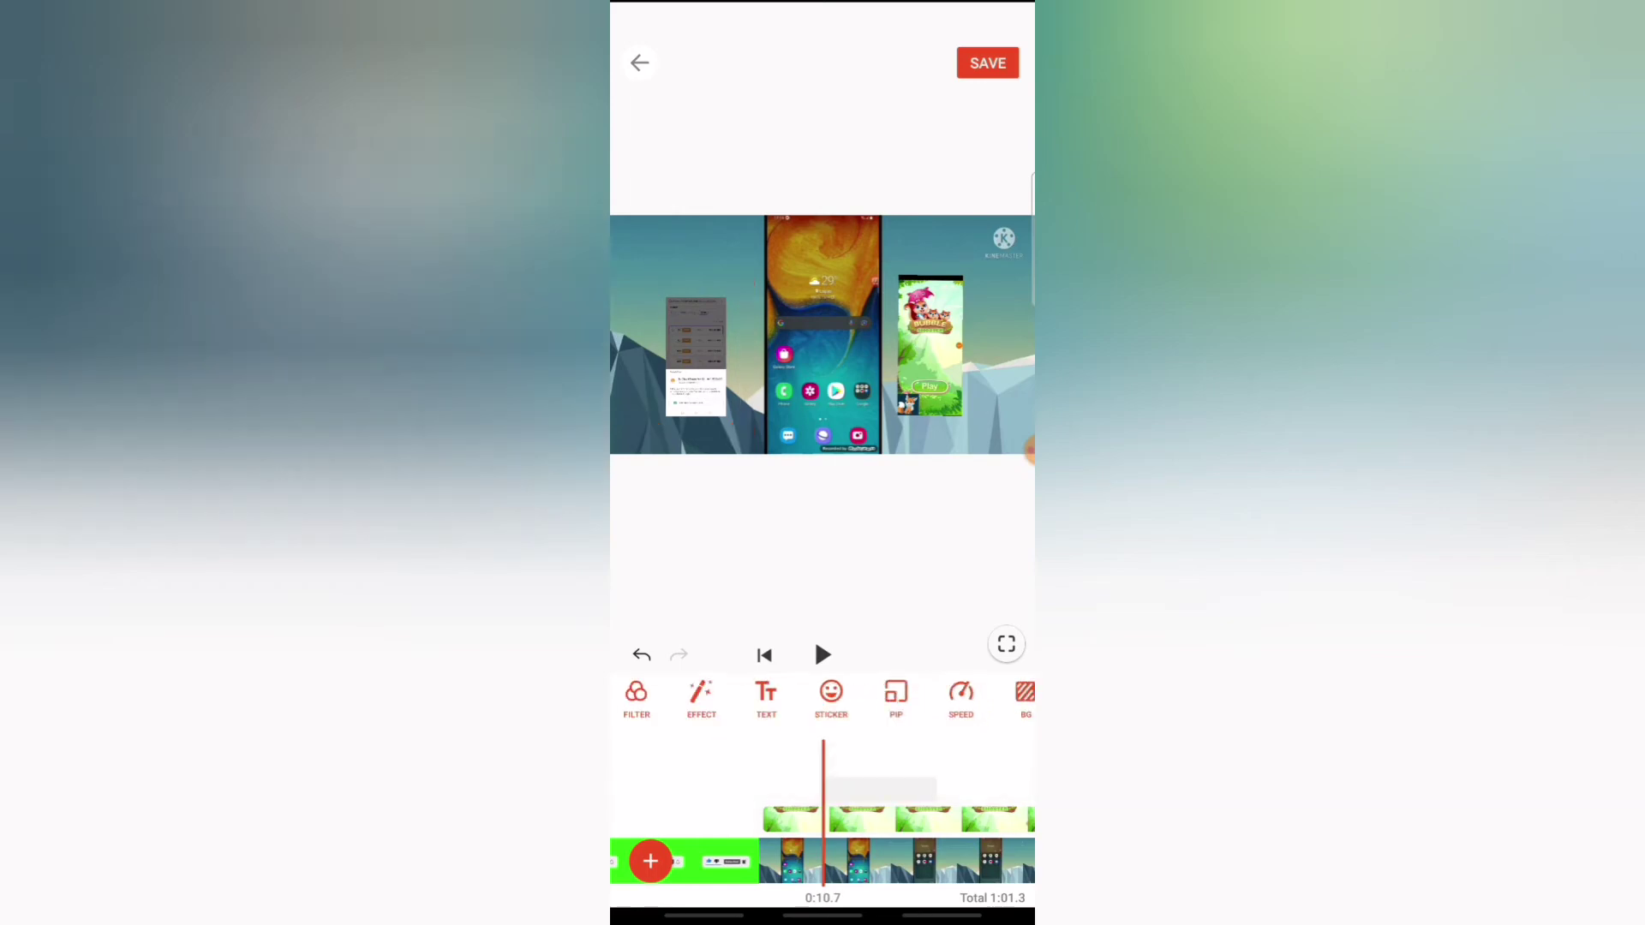
pyautogui.click(896, 701)
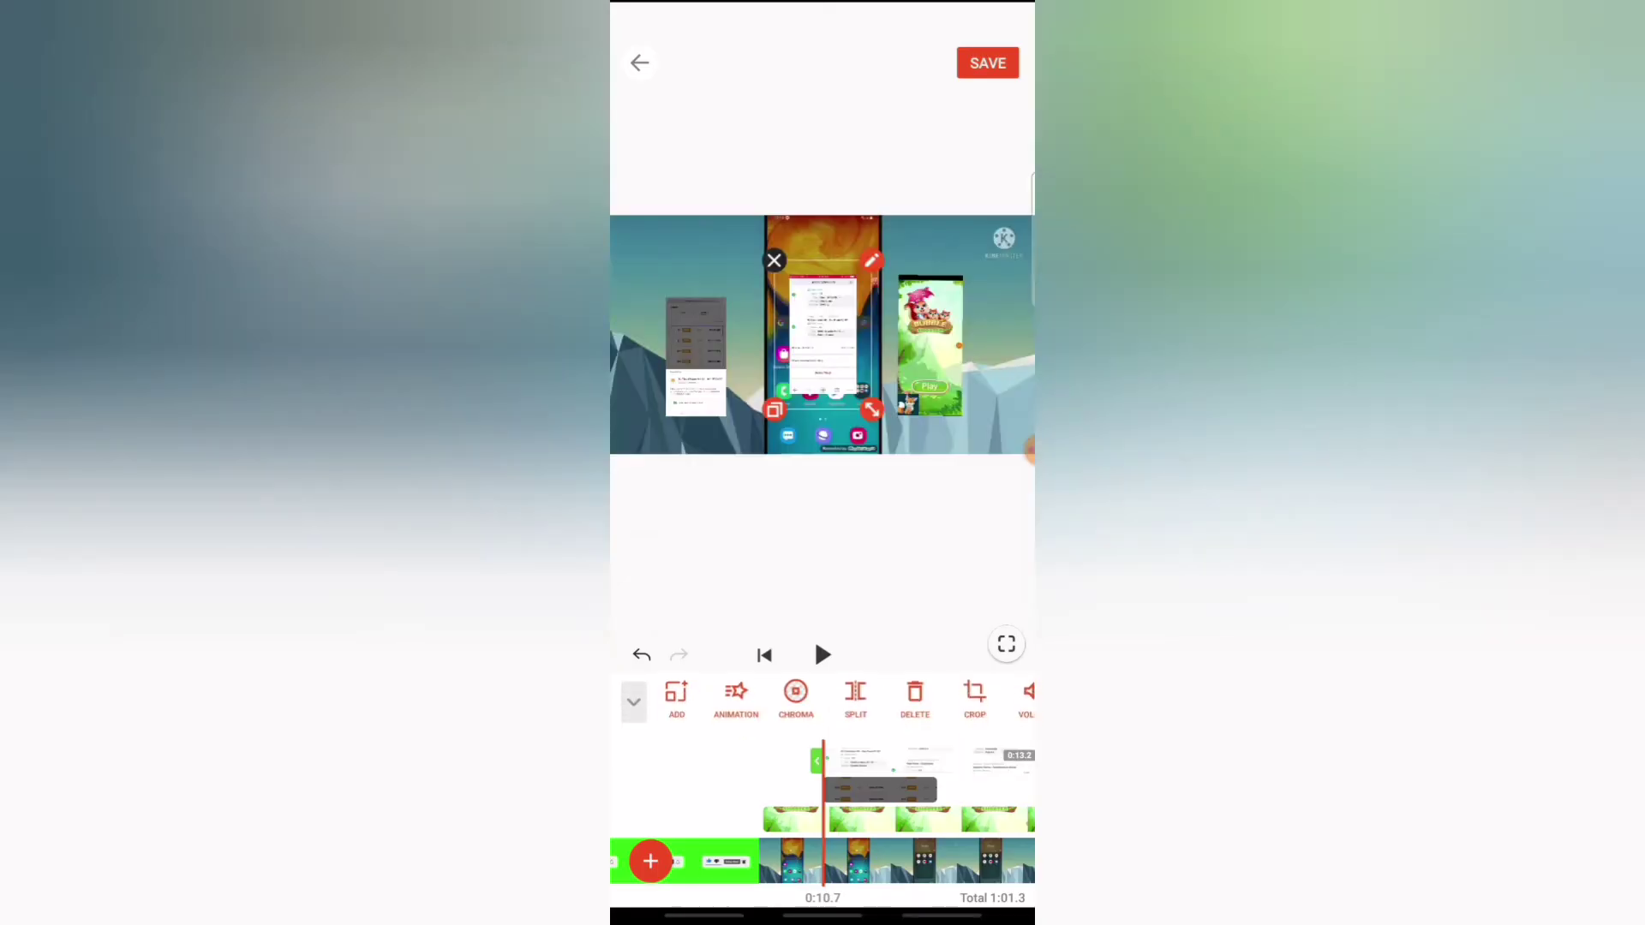
# Step: Move the third overlay to the frame's right edge; PIP is capped at three overlays
pyautogui.moveTo(823, 335)
pyautogui.mouseDown()
pyautogui.moveTo(675, 317)
pyautogui.moveTo(886, 410)
pyautogui.moveTo(992, 362)
pyautogui.moveTo(930, 332)
pyautogui.moveTo(911, 357)
pyautogui.mouseUp()
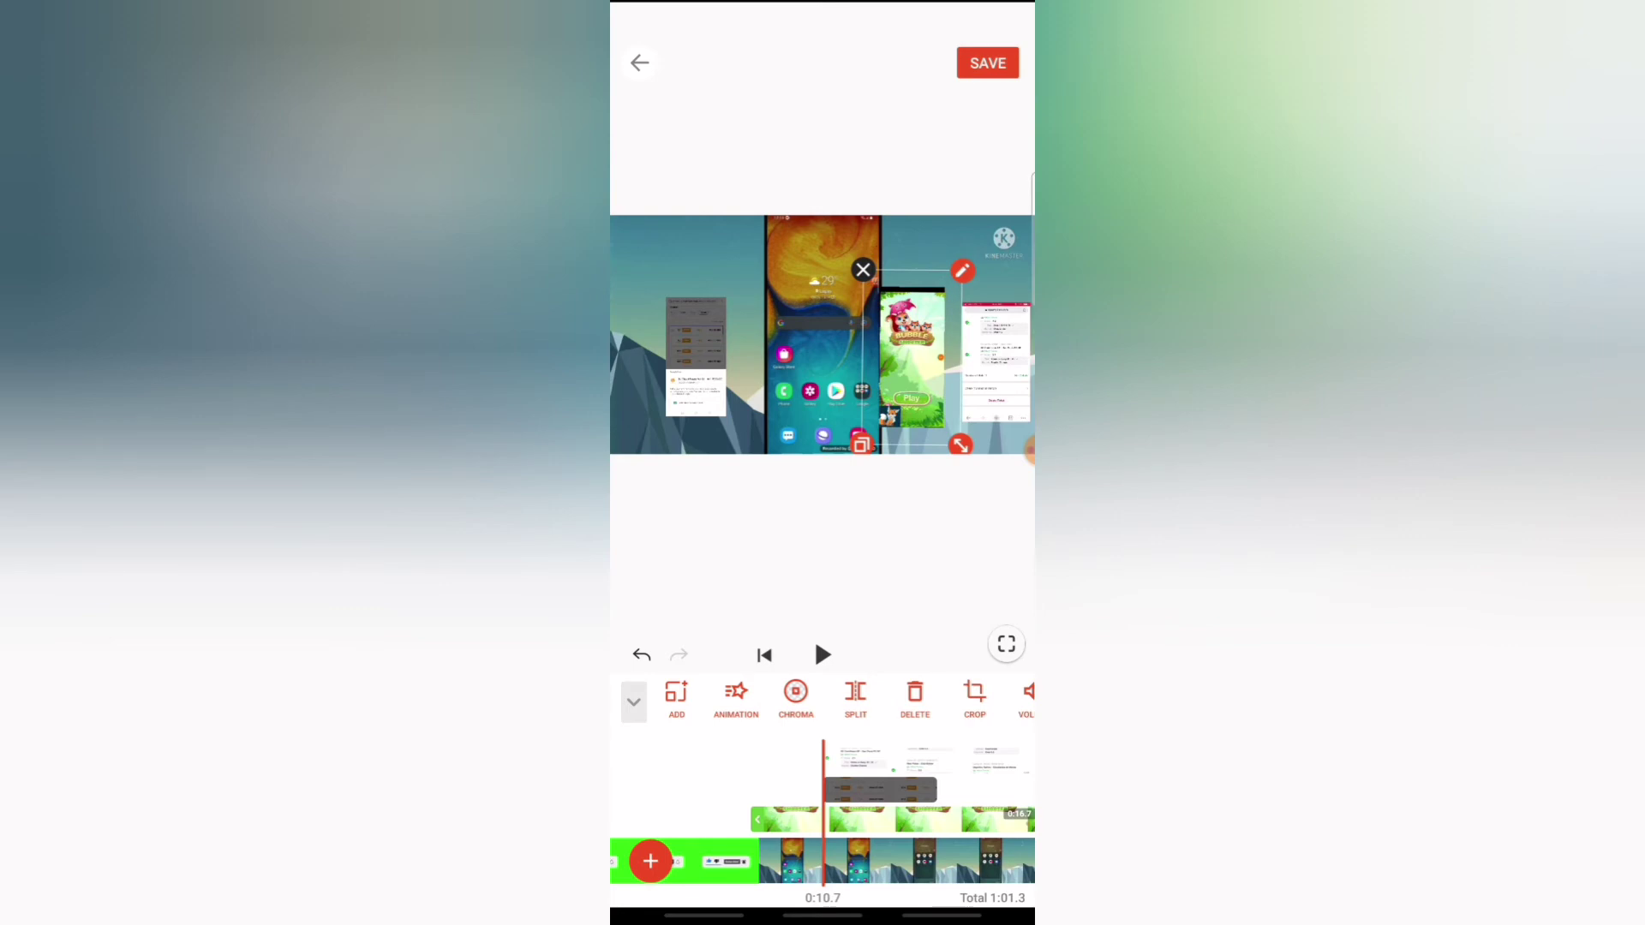
pyautogui.moveTo(900, 861); pyautogui.dragTo(861, 861)
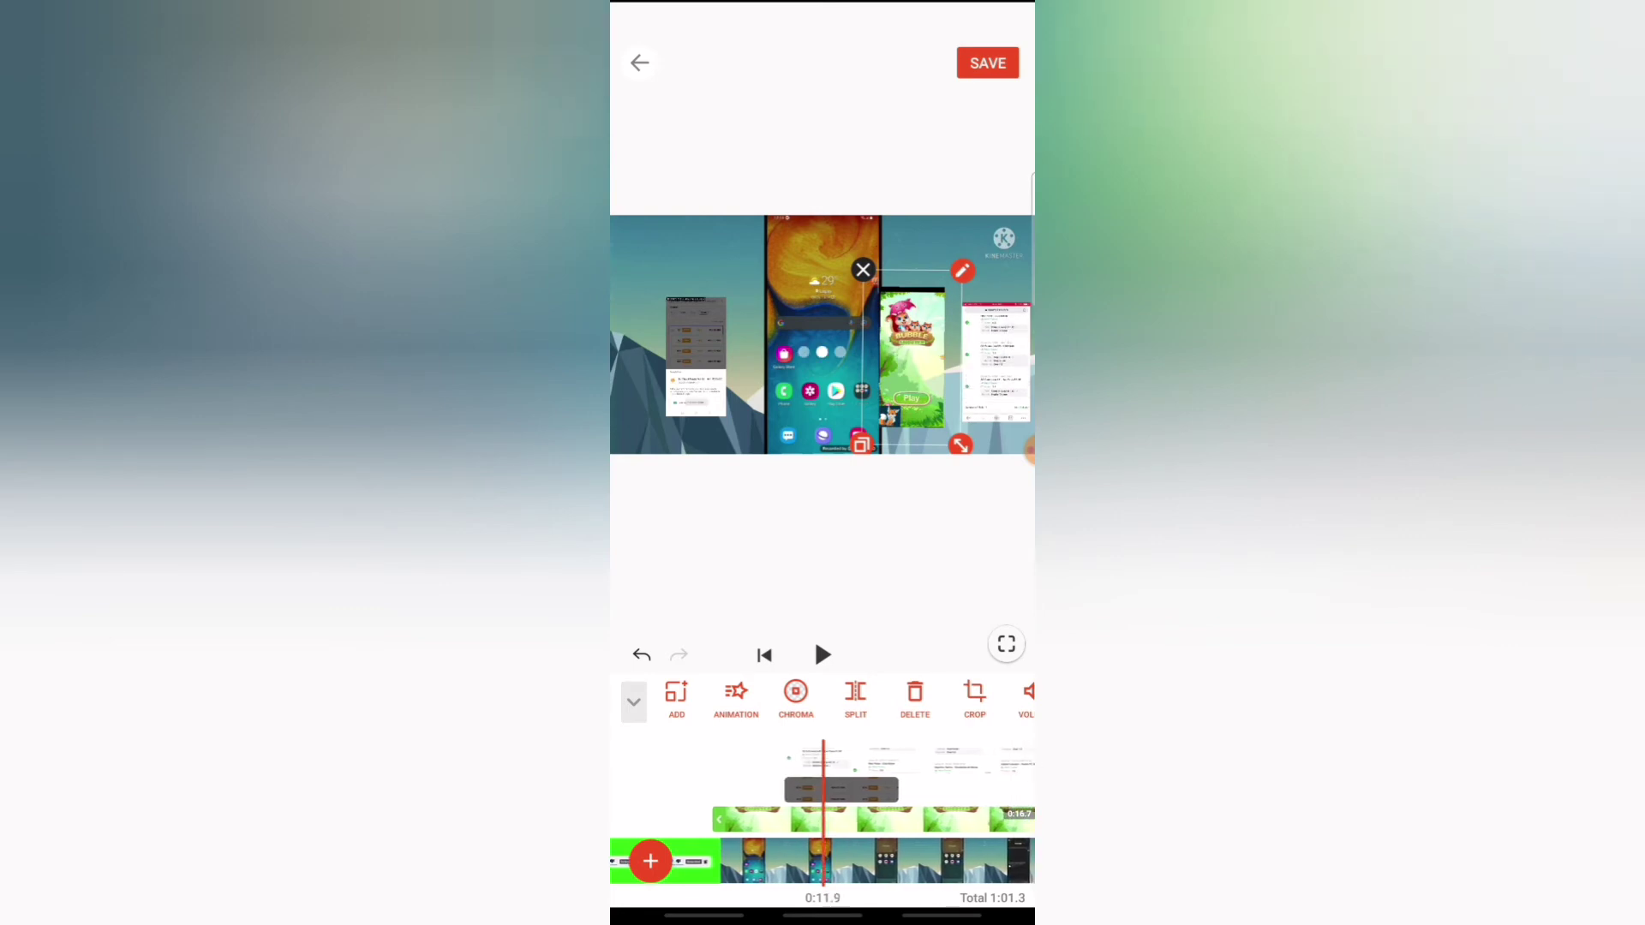
pyautogui.click(700, 791)
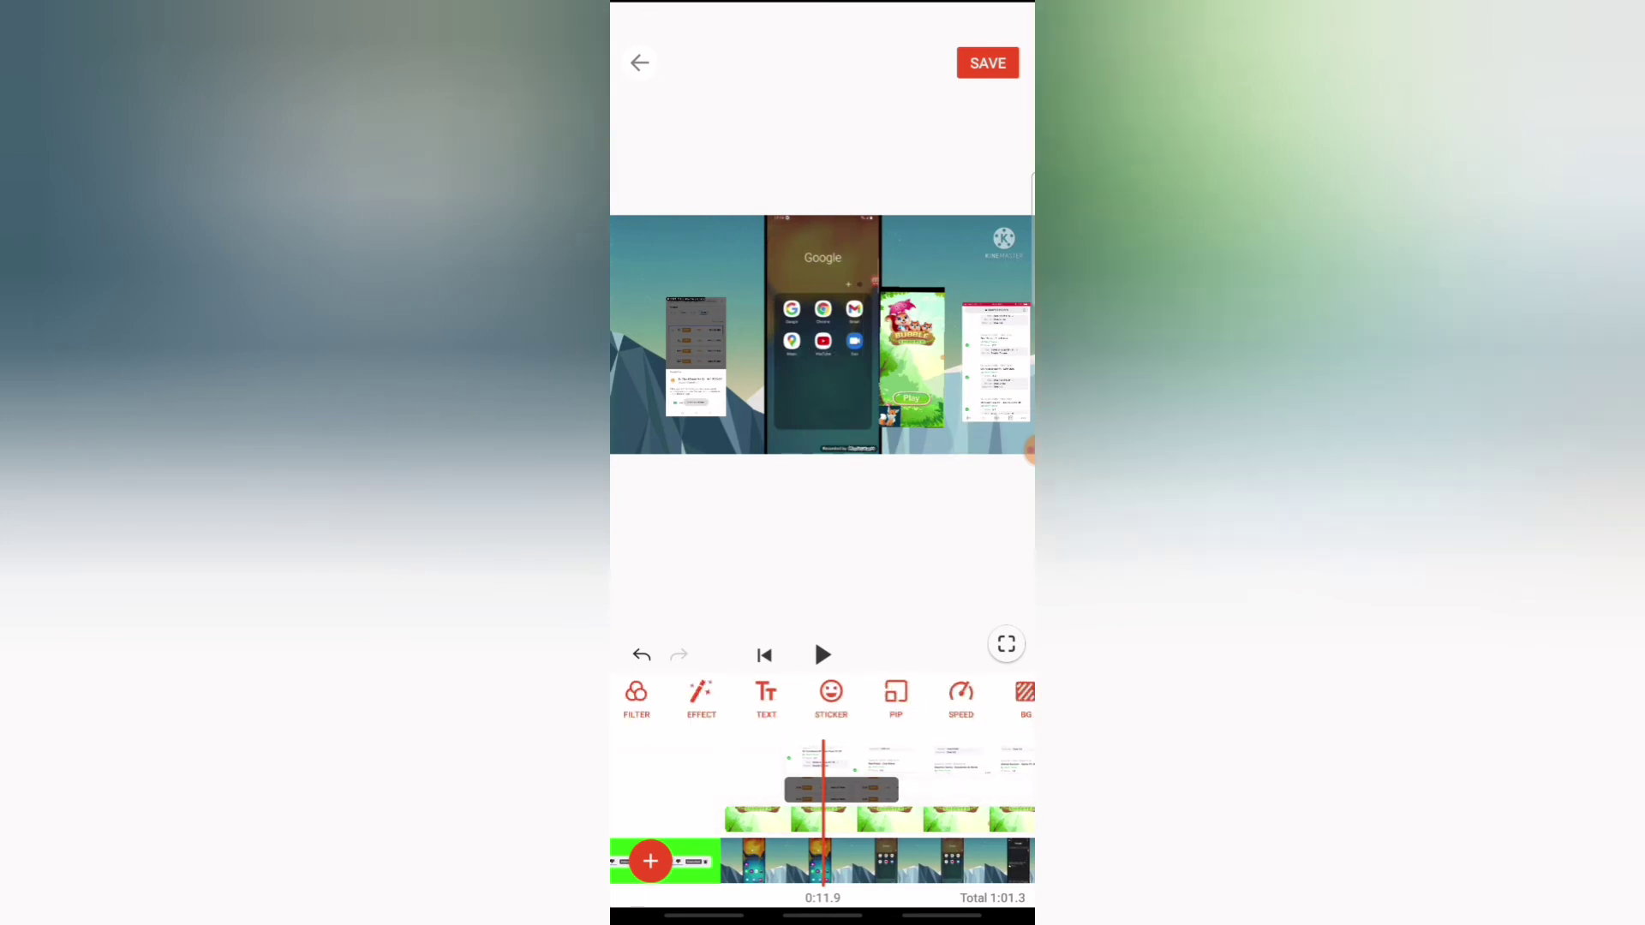
pyautogui.click(896, 701)
pyautogui.click(895, 701)
pyautogui.click(835, 759)
# Step: Nudge the right-hand overlay toward the frame edge
pyautogui.moveTo(833, 361); pyautogui.dragTo(1000, 342)
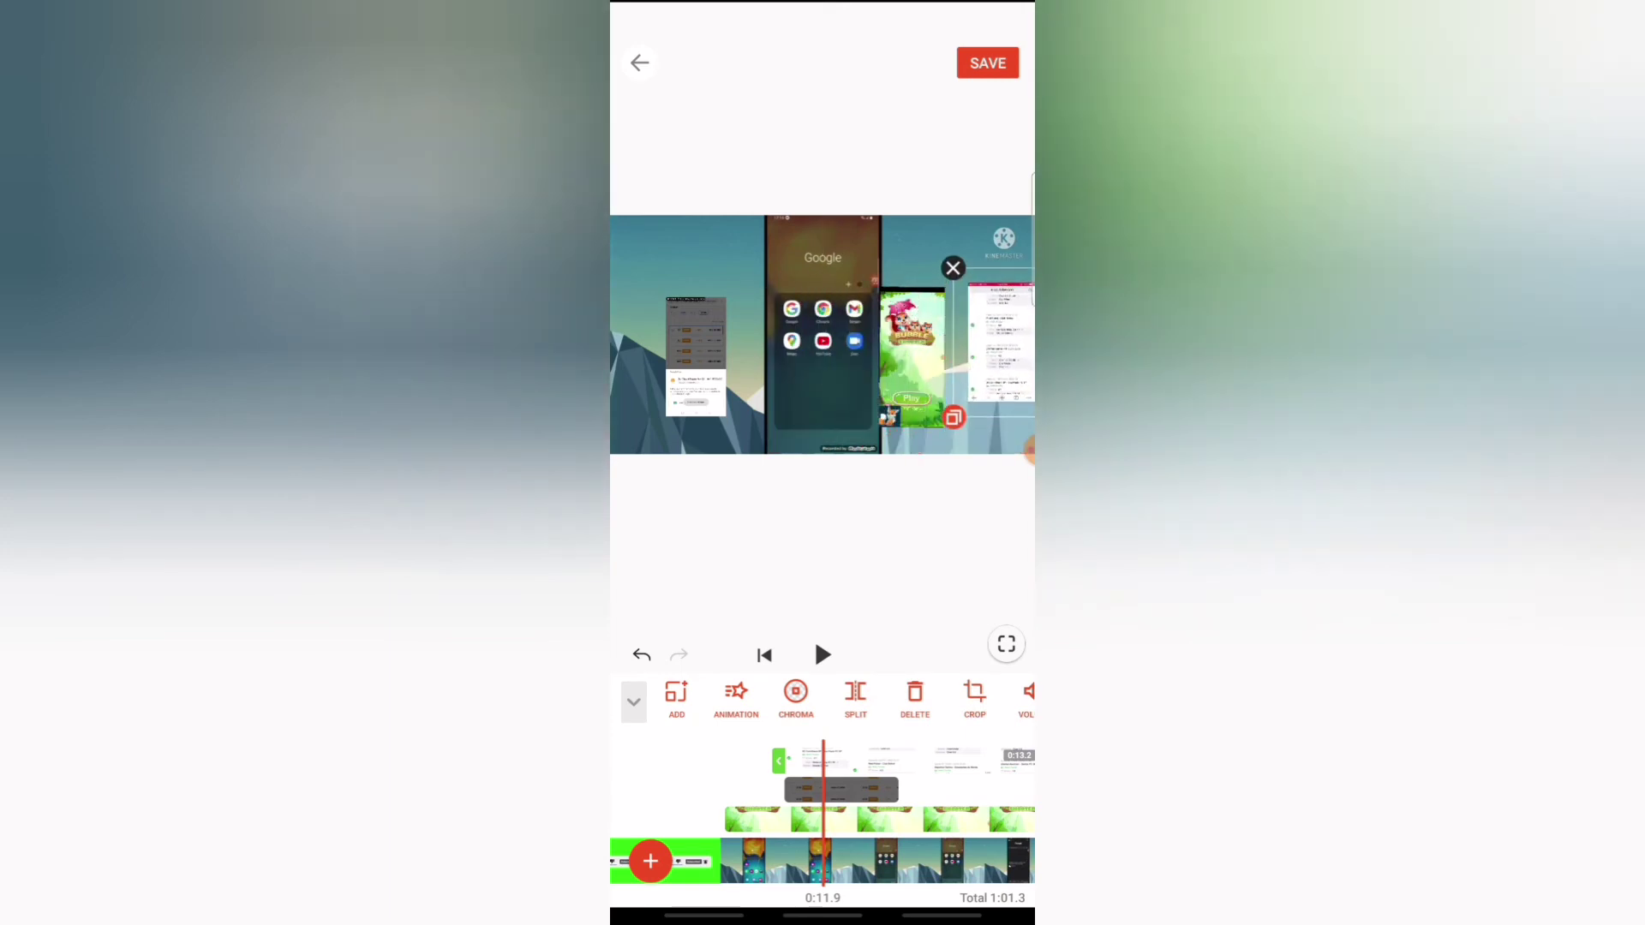
pyautogui.hscroll(10, 822, 822)
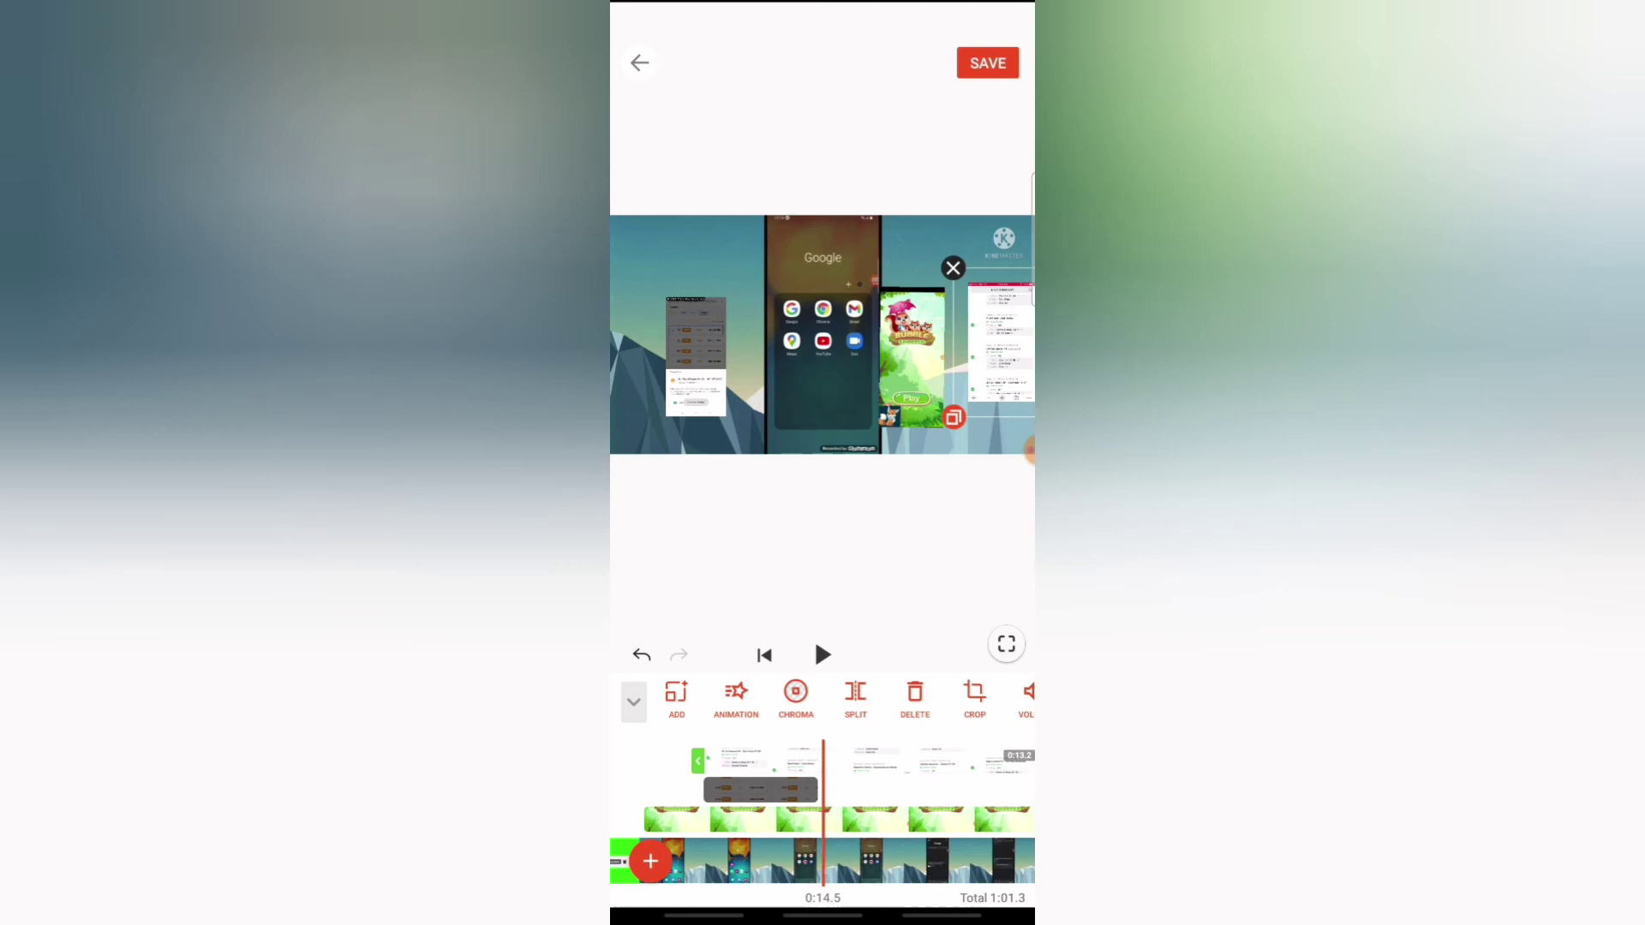
pyautogui.hscroll(10, 823, 824)
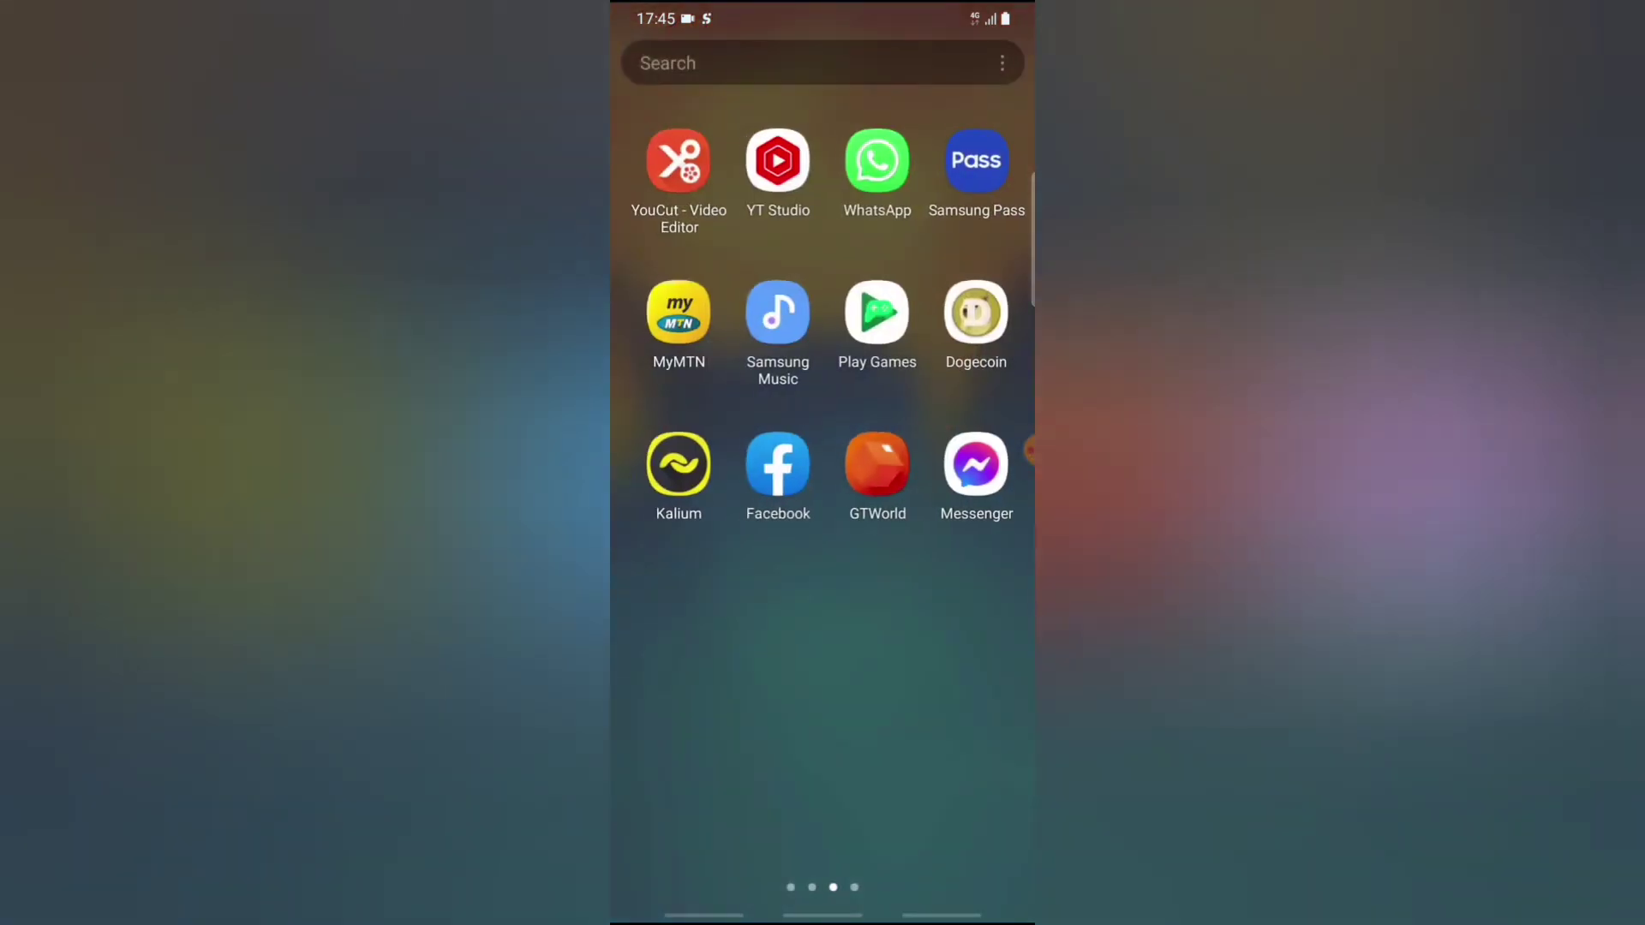
# Step: Open the Google folder in the app drawer and launch YouTube
pyautogui.moveTo(925, 514); pyautogui.dragTo(694, 514)
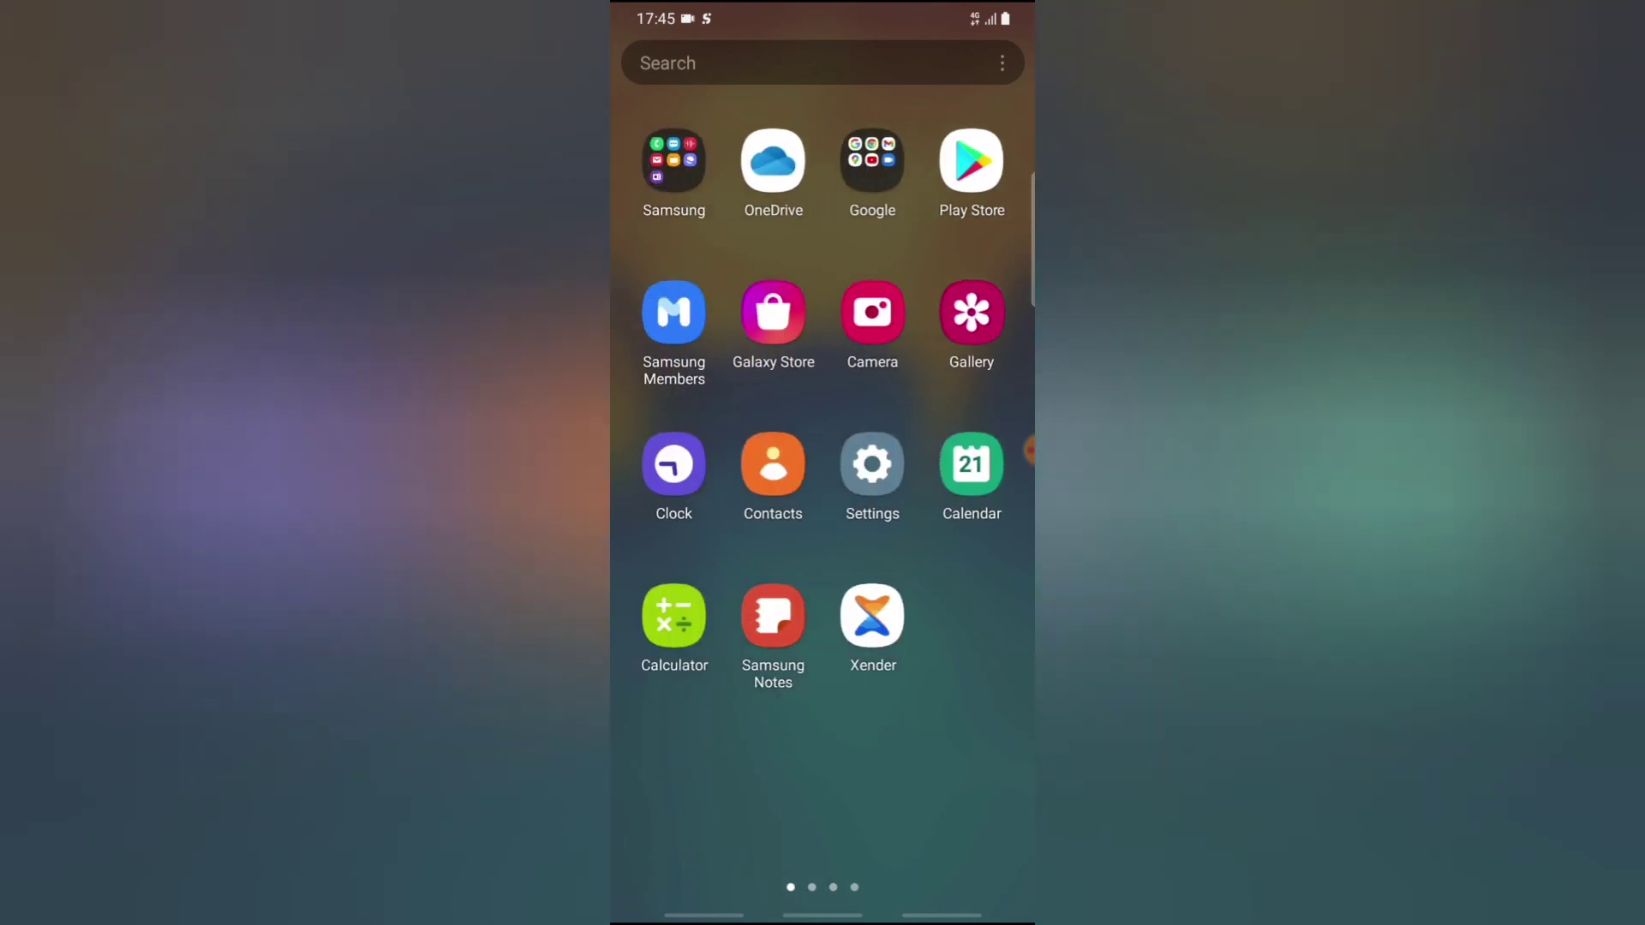
pyautogui.click(872, 161)
pyautogui.click(822, 485)
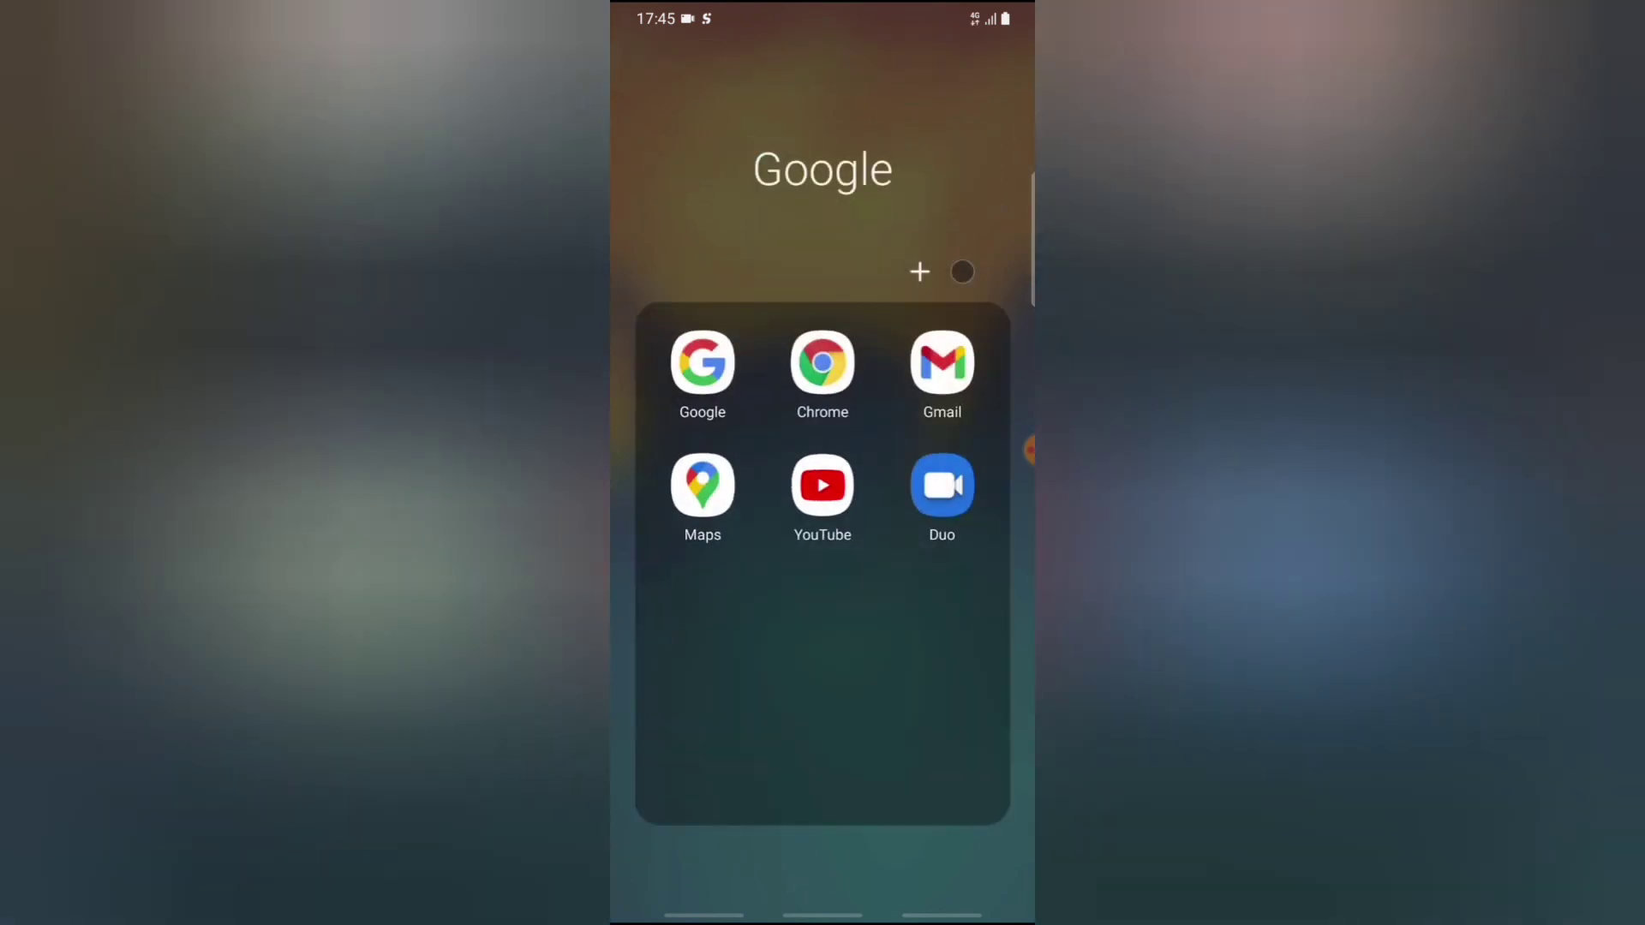